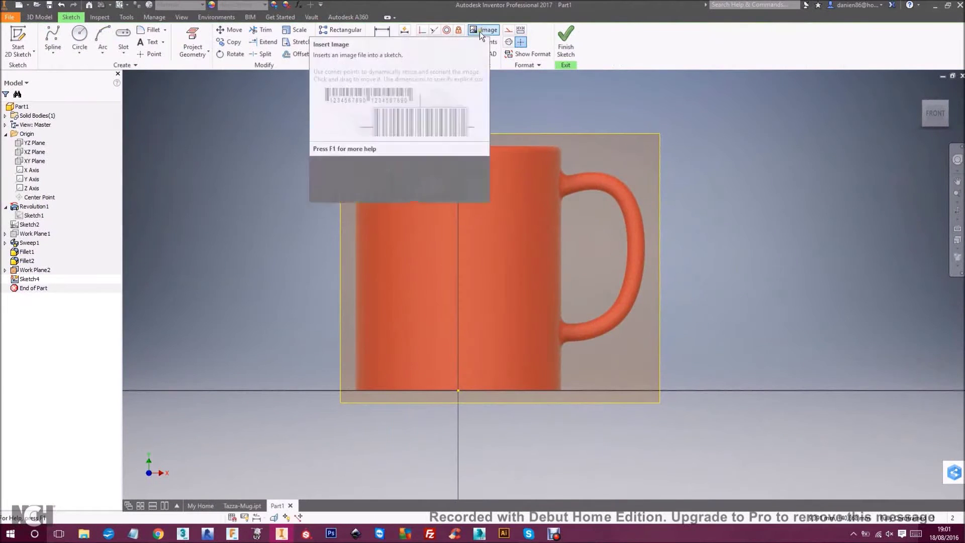
Insert the "Keep Calm and Use the Force" image into the sketch, scale it to fit the mug's body, and finish the sketch
click(484, 29)
click(579, 347)
click(304, 83)
right_click(220, 164)
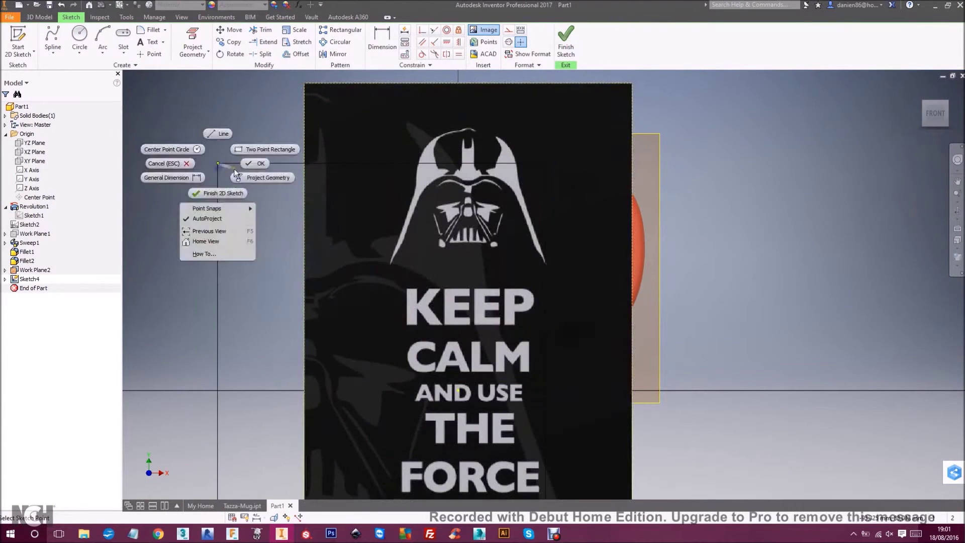
click(254, 163)
mouse_move(304, 83)
mouse_down()
mouse_move(303, 357)
mouse_move(433, 150)
mouse_up()
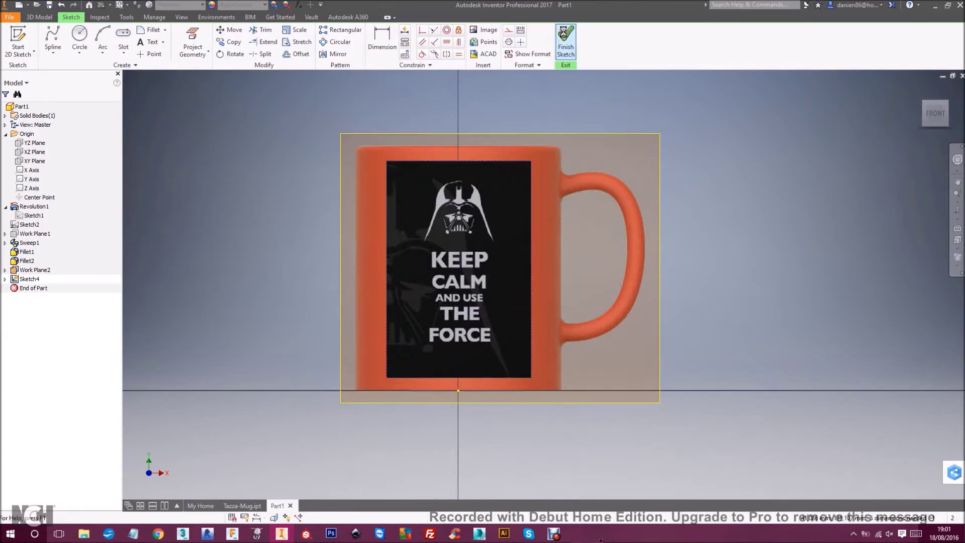
click(565, 40)
Apply the "Keep Calm and Use the Force" sketch image as a decal on the mug's outer face
click(944, 124)
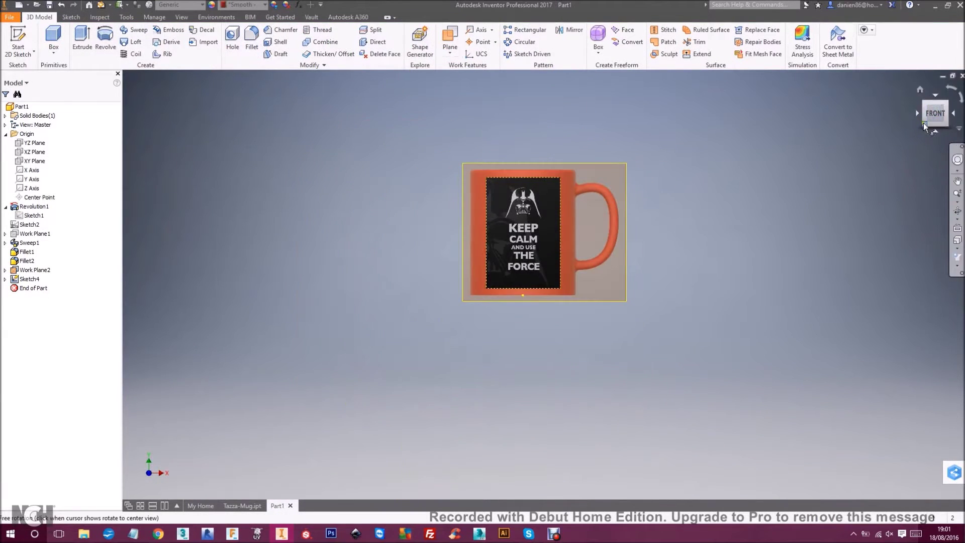
shift+middle_drag(477, 239, 530, 273)
click(206, 30)
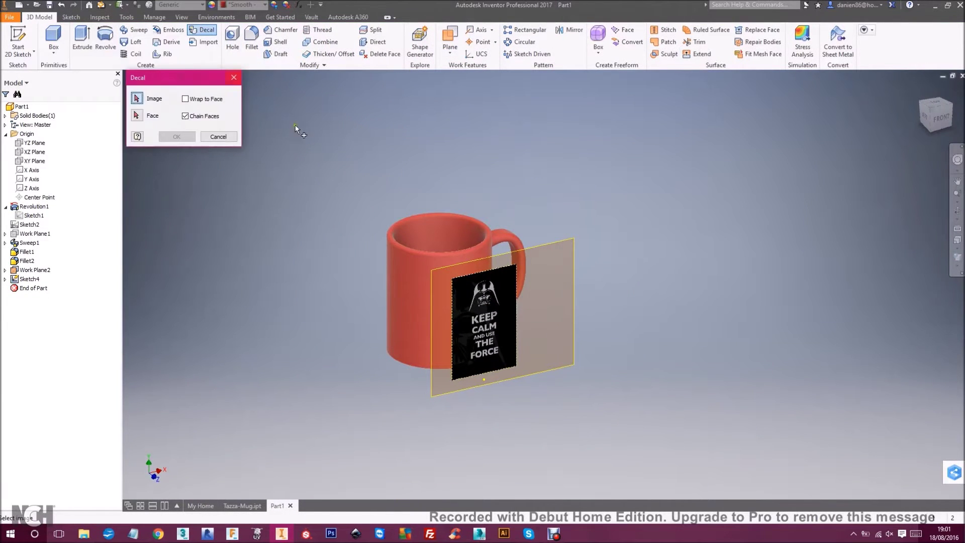
click(390, 285)
click(174, 135)
key(F5)
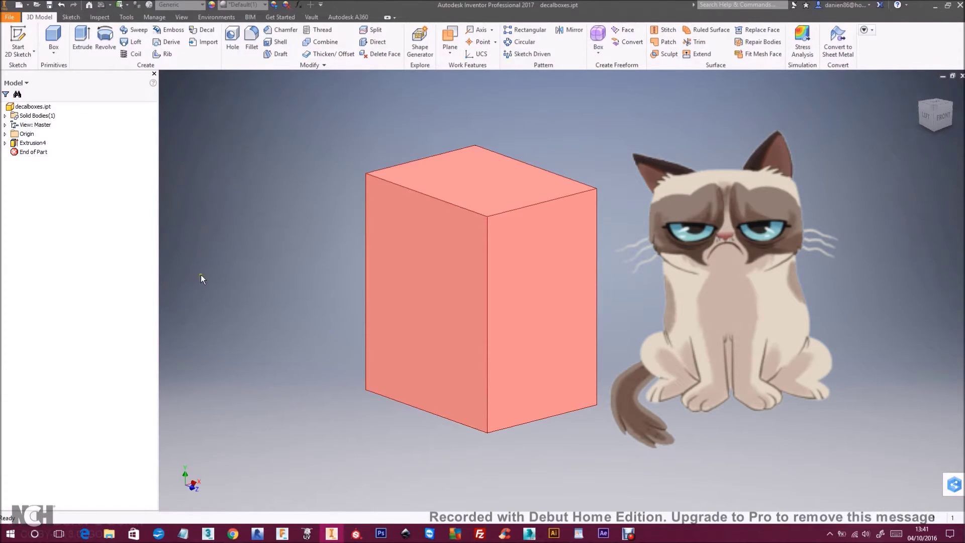
Start a sketch on the box's front face and insert the Grumpy-Cat image into it
click(514, 300)
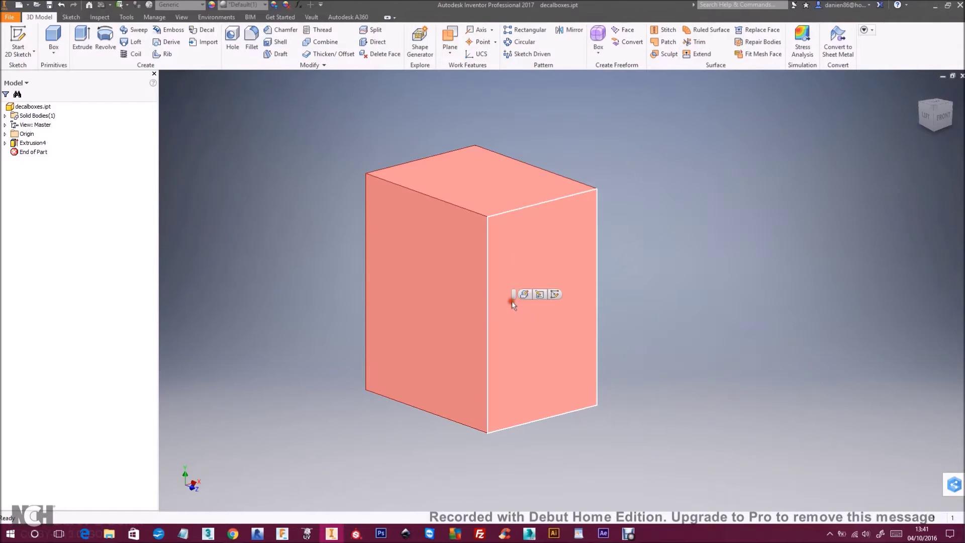
click(555, 294)
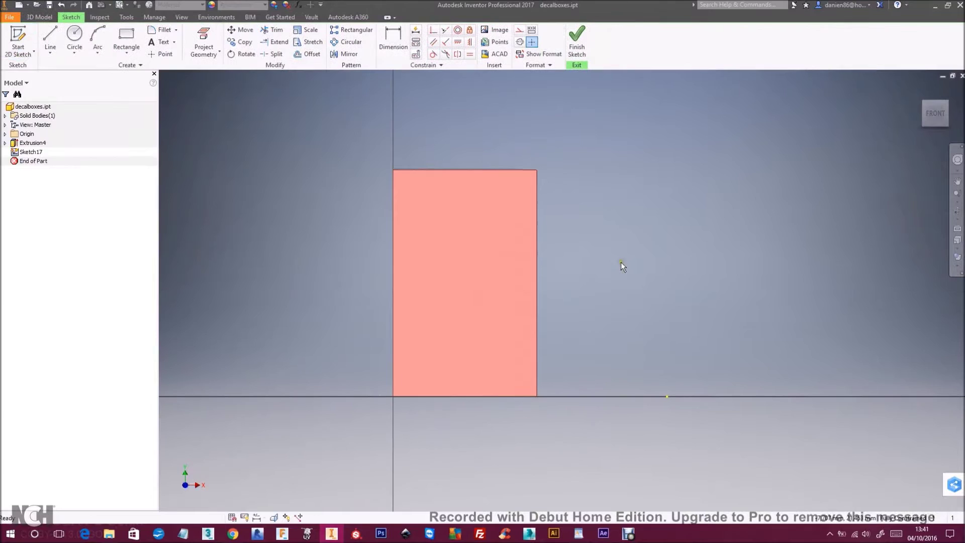
click(499, 31)
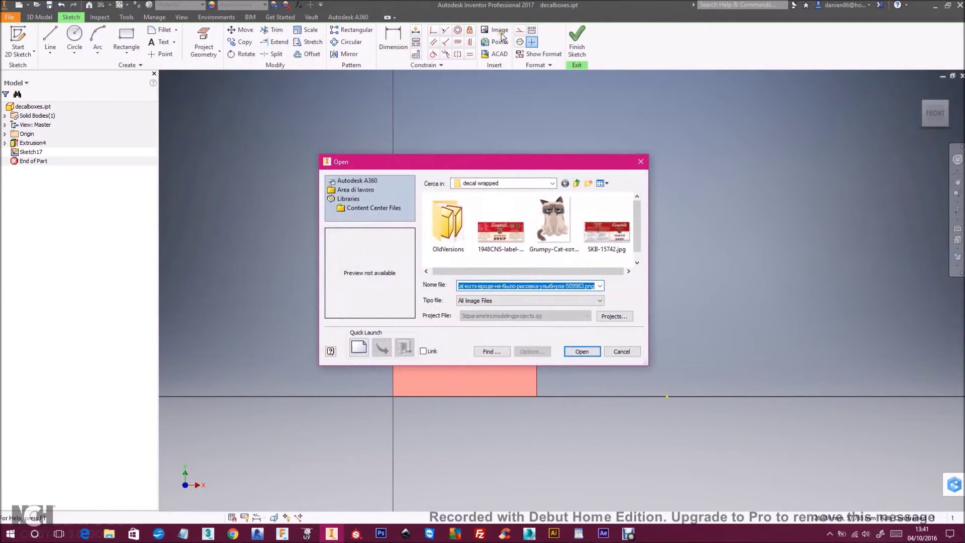
click(552, 217)
click(582, 351)
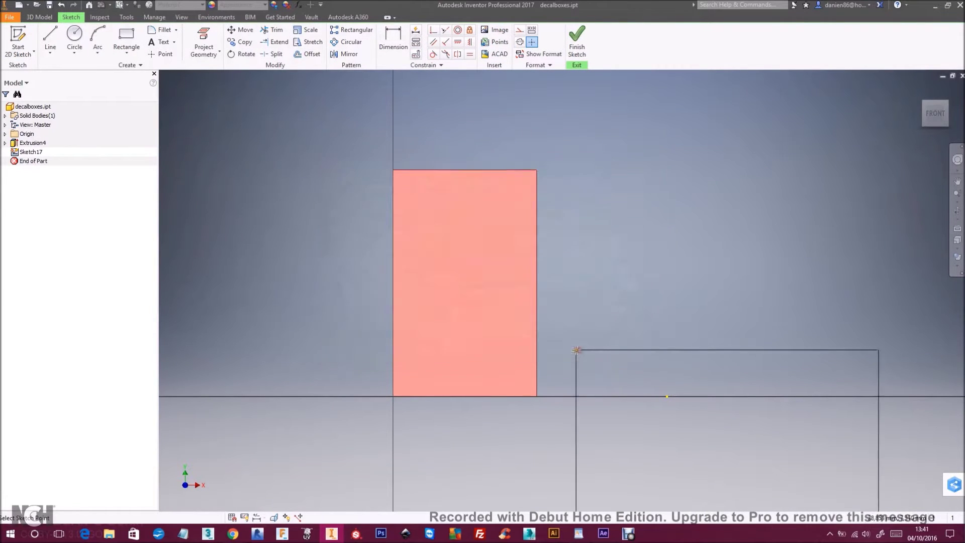
click(309, 90)
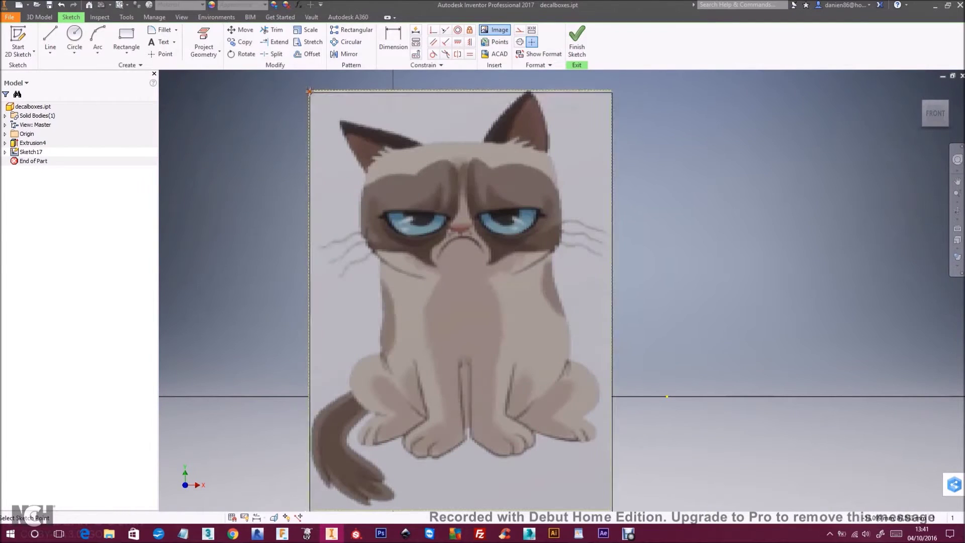
right_click(346, 159)
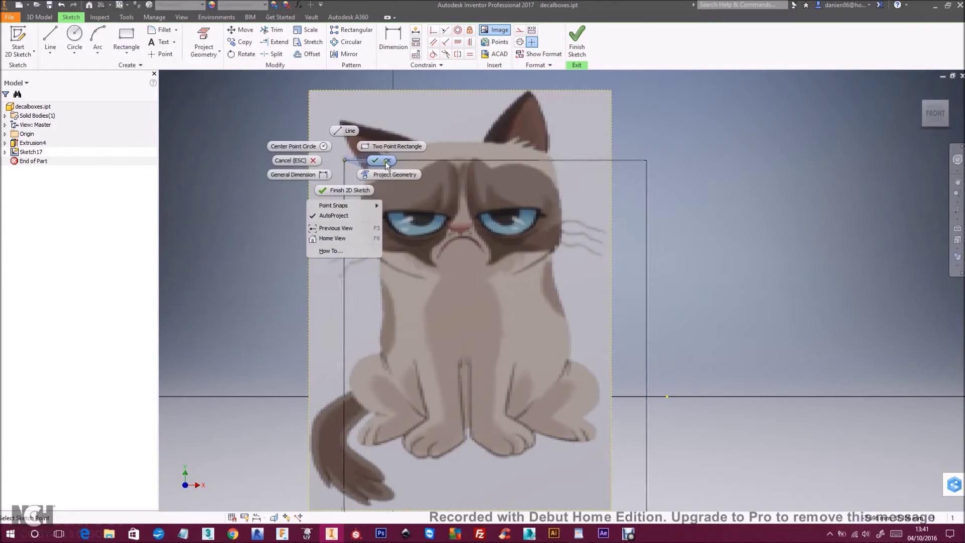
click(337, 123)
Scale down the cat image, position it inside the box's front face, and finish the sketch
drag(309, 91, 309, 351)
drag(338, 406, 436, 259)
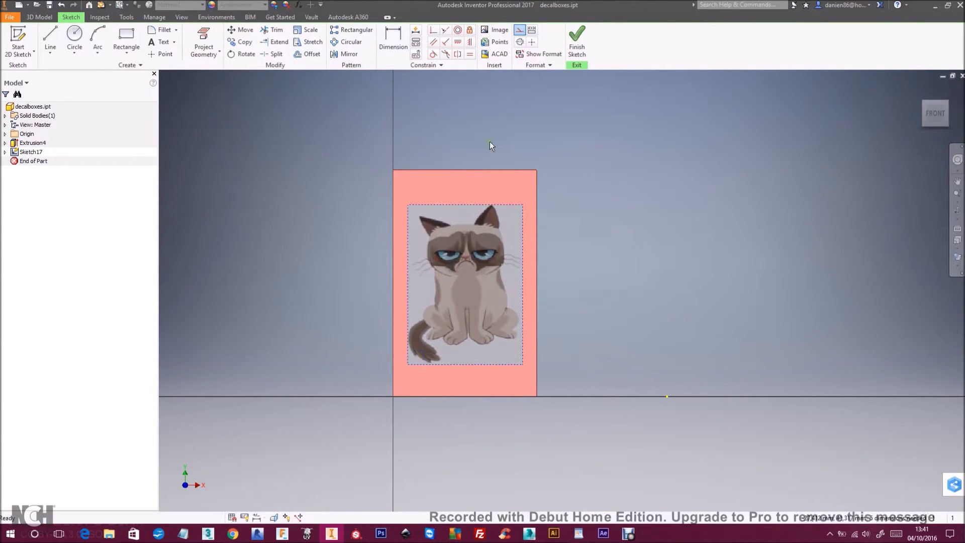
click(578, 41)
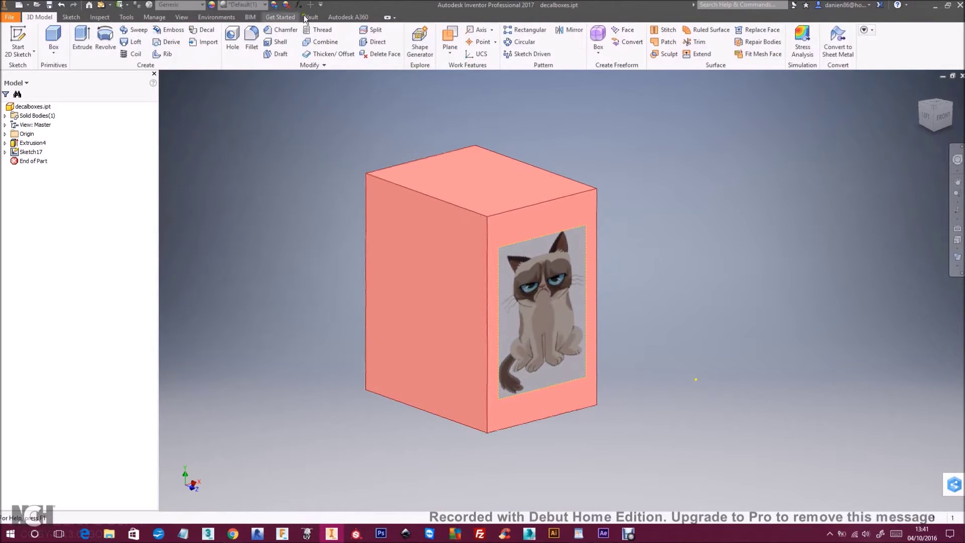
Apply the cat image as a decal on the box's front face with Chain Faces on and Wrap to Face off
click(206, 32)
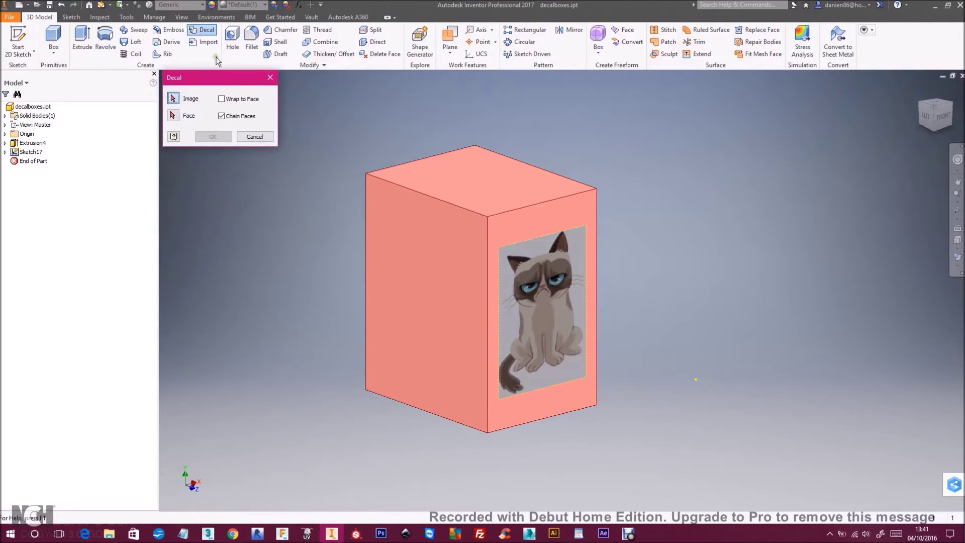
click(541, 306)
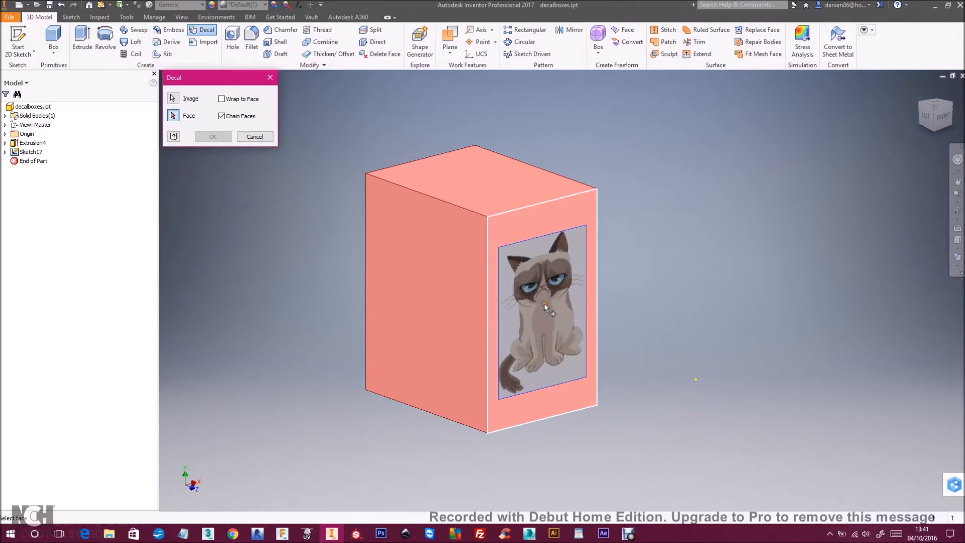
click(527, 220)
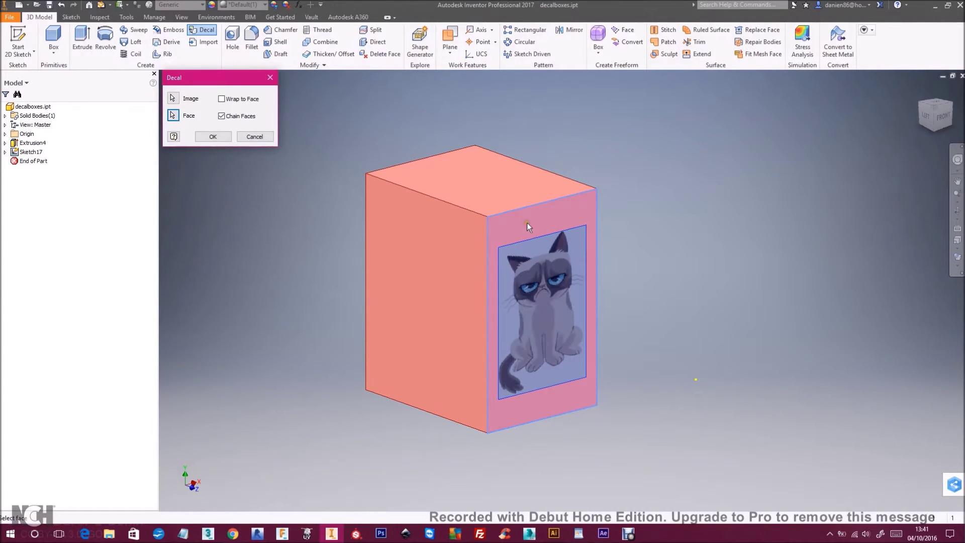
click(219, 138)
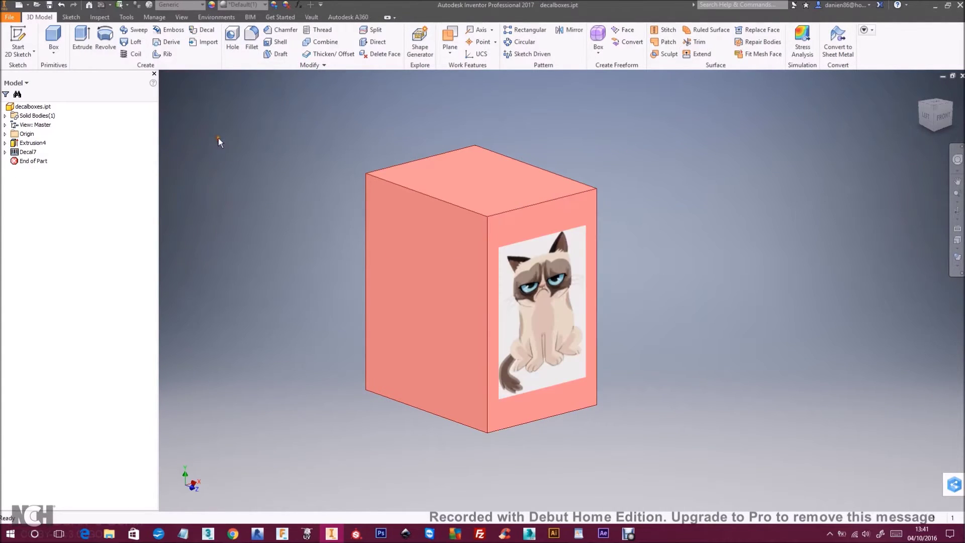
Reveal the sketch and image nested under the box's cat decal in the model tree
shift+middle_drag(656, 234, 607, 240)
click(5, 152)
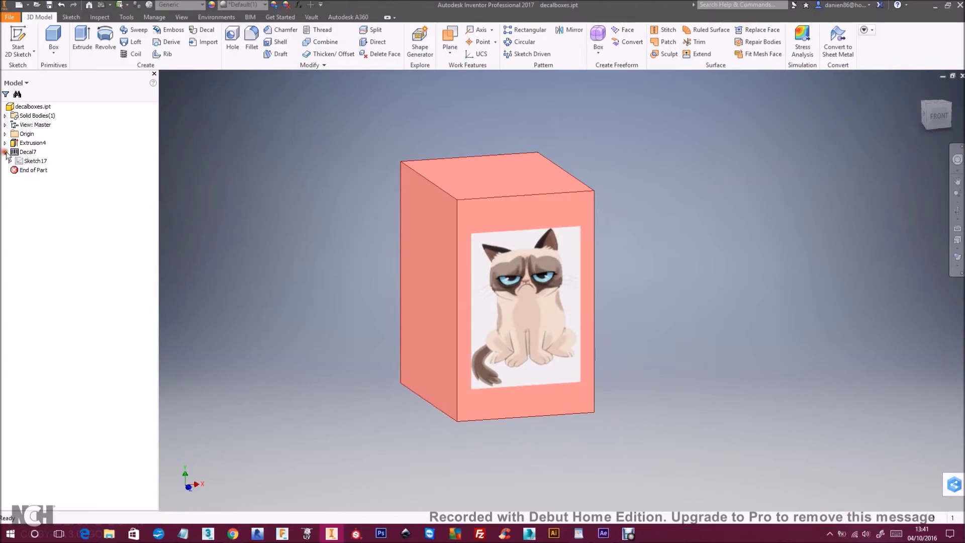
click(9, 161)
click(37, 171)
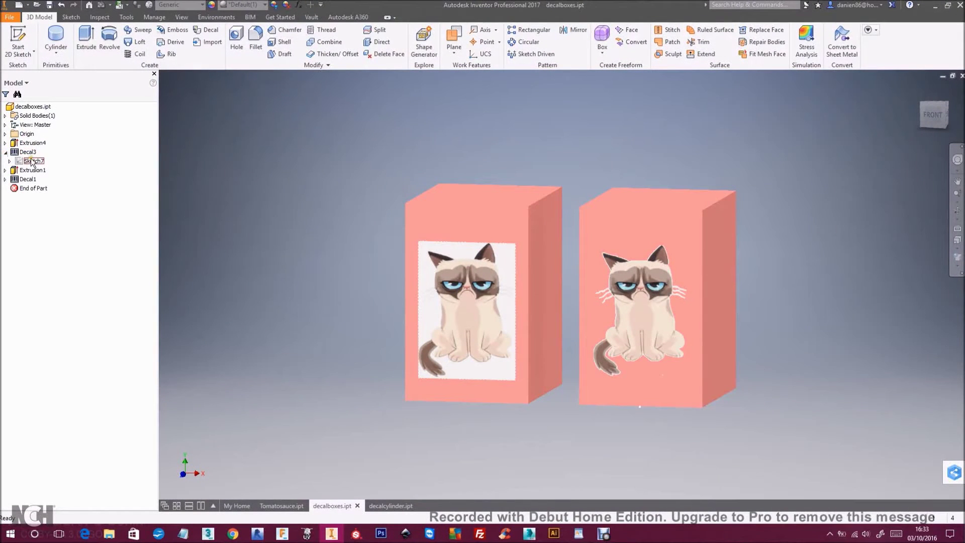
Edit the sketch of the cat decal with the white background and open its image's properties
right_click(32, 162)
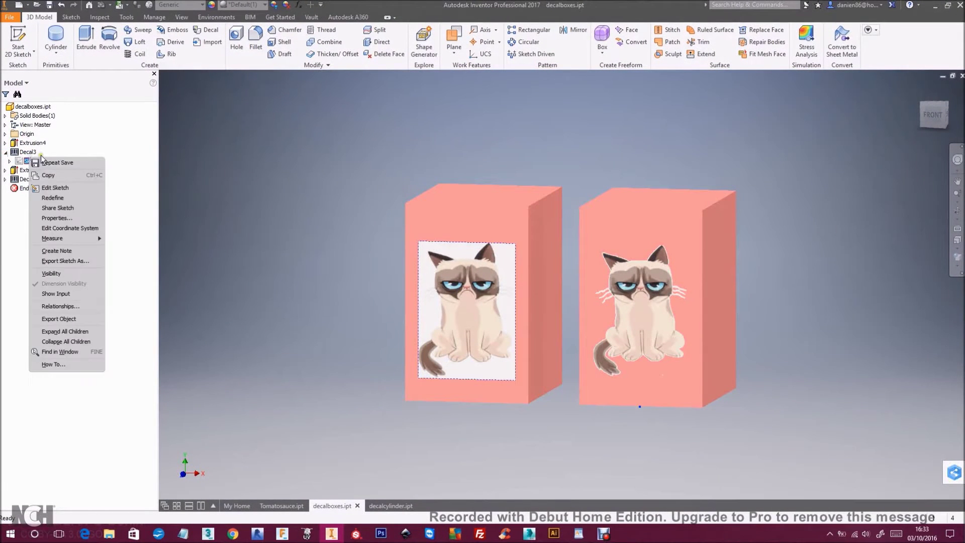
click(55, 187)
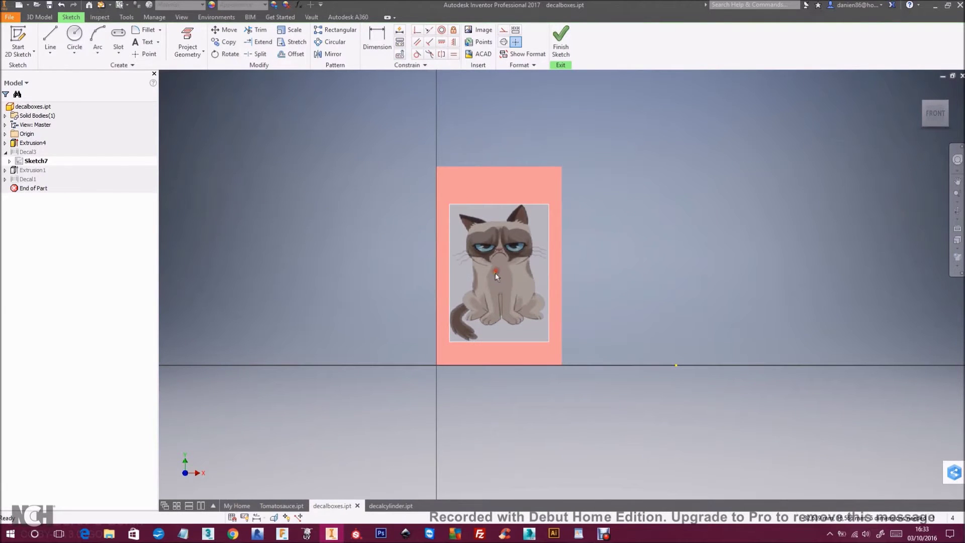
click(475, 265)
click(10, 161)
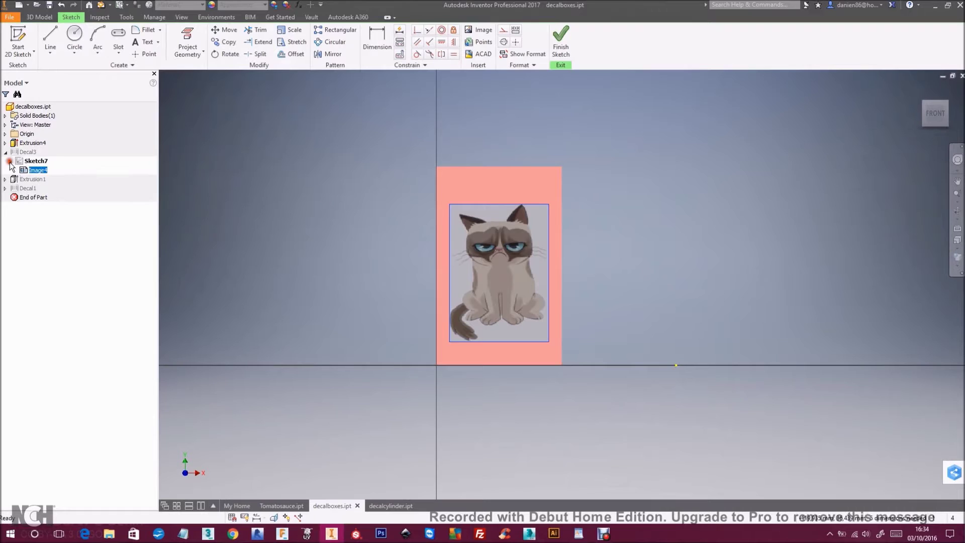
right_click(39, 174)
click(62, 320)
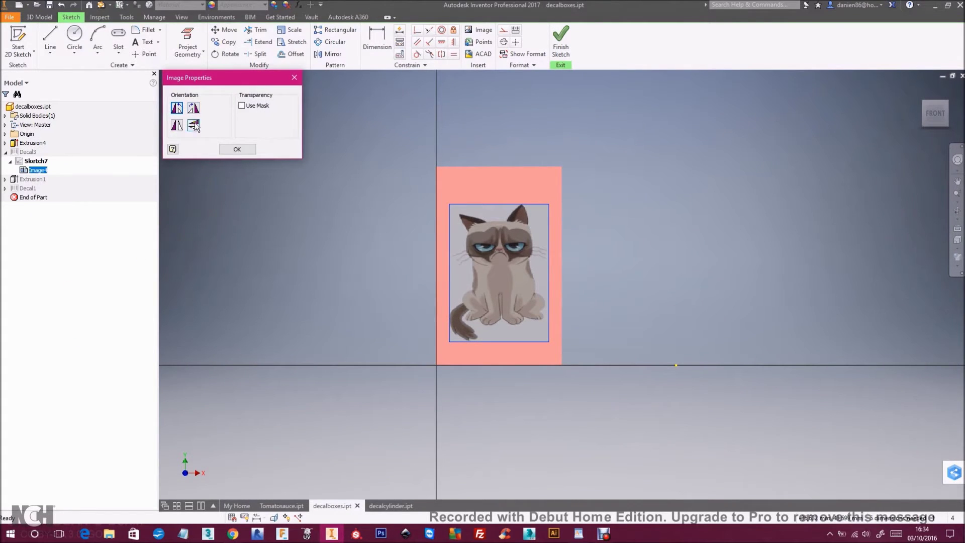
Enable the Use Mask transparency option for the cat image and finish the sketch
click(243, 106)
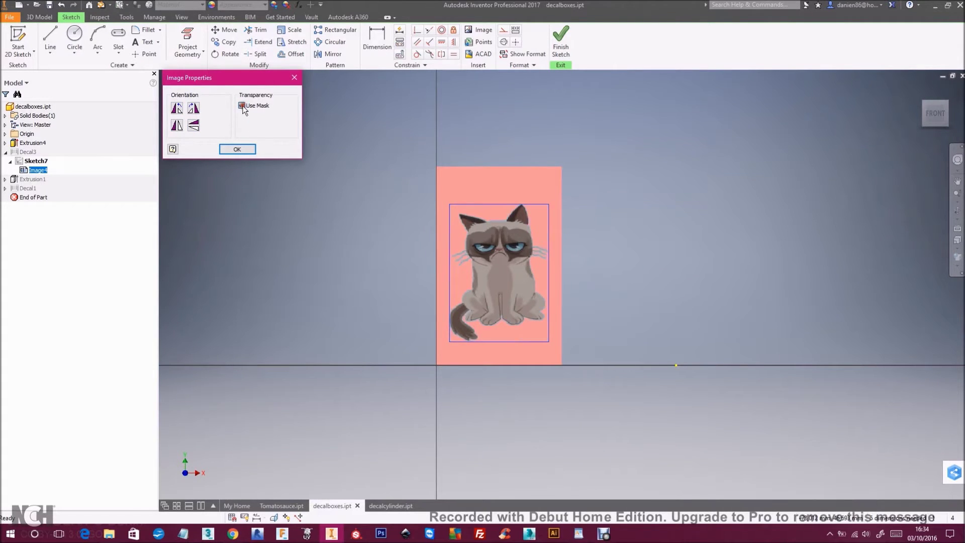
click(242, 106)
click(242, 106)
click(239, 149)
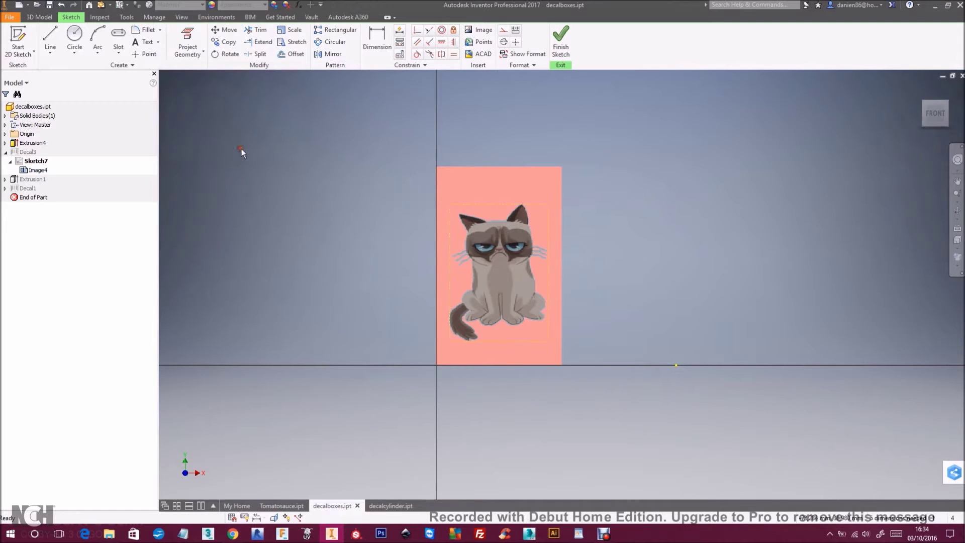
click(553, 65)
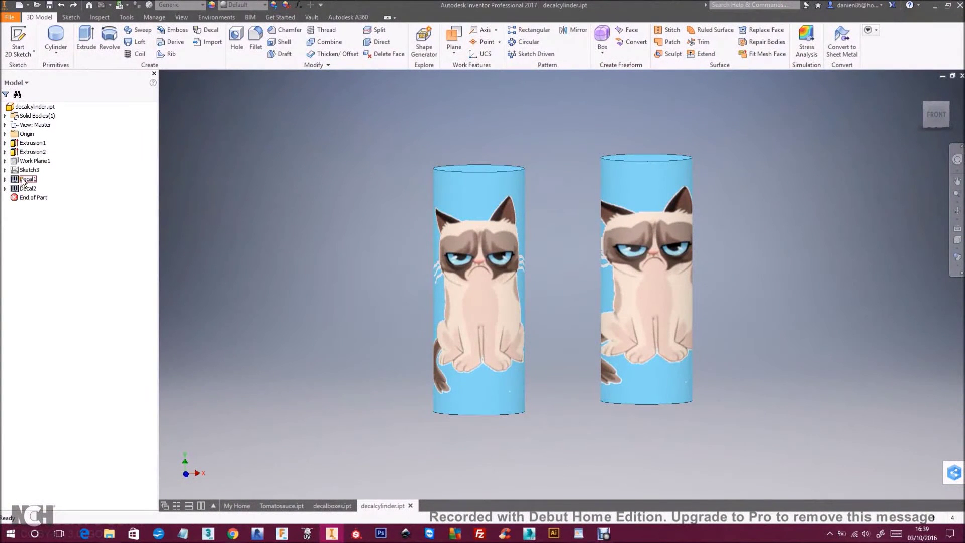
Compare the cat decals on the two cylinders from the front and side, including close up
drag(23, 182, 33, 153)
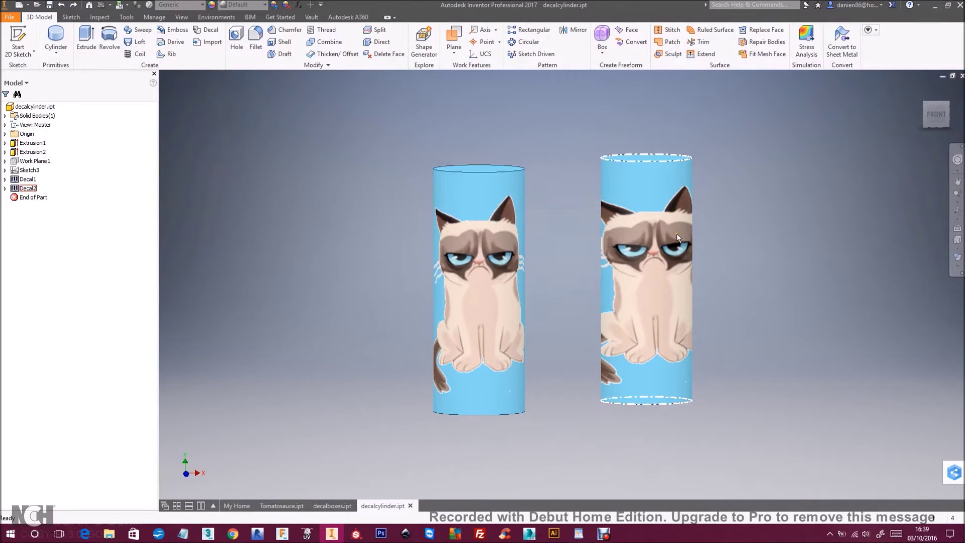
shift+middle_drag(760, 182, 698, 186)
click(957, 194)
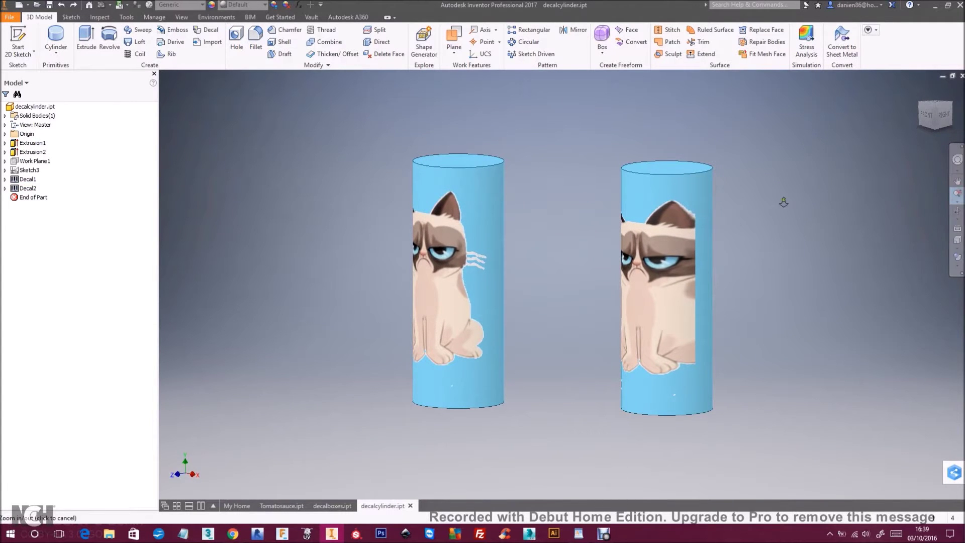
drag(783, 201, 787, 231)
middle_drag(795, 226, 726, 215)
middle_drag(610, 252, 735, 196)
shift+middle_drag(633, 235, 618, 247)
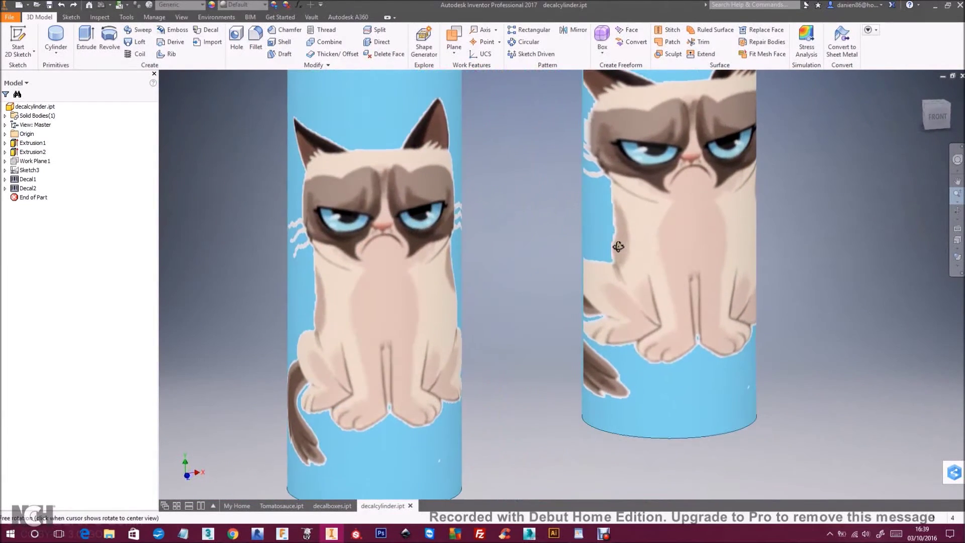
drag(585, 266, 555, 229)
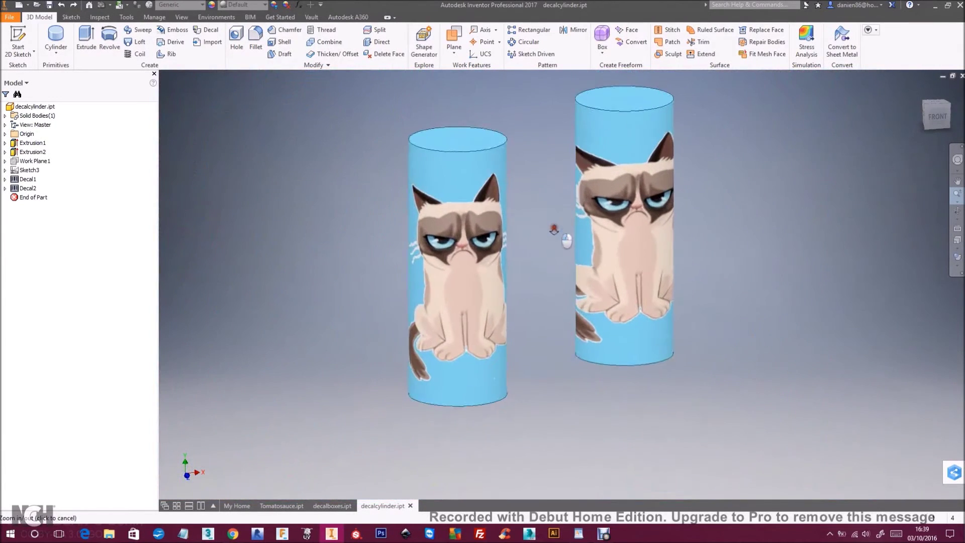
shift+middle_drag(613, 251, 588, 221)
key(F3)
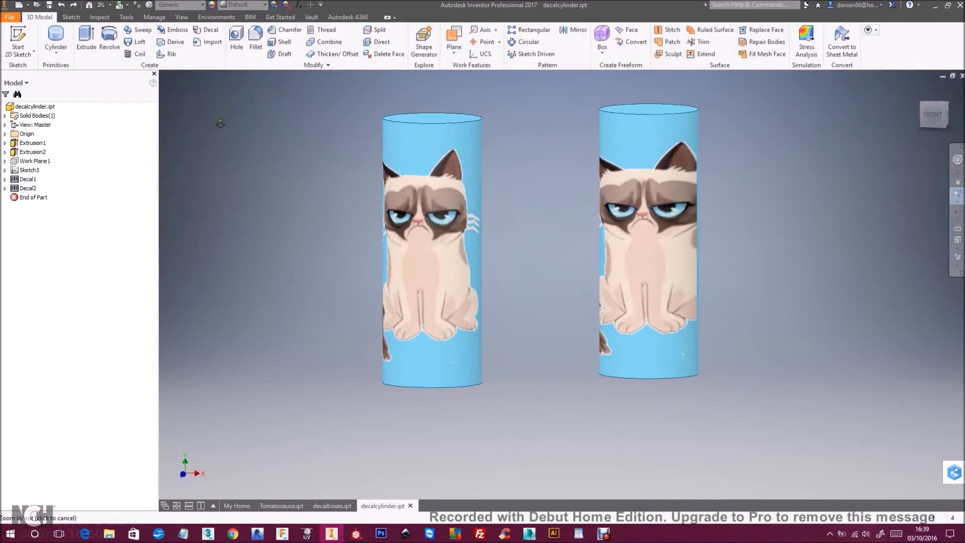
right_click(196, 203)
click(240, 206)
Edit Sketch3, try shifting both cat images to the left of their cylinders, and finish the sketch
right_click(21, 170)
click(40, 198)
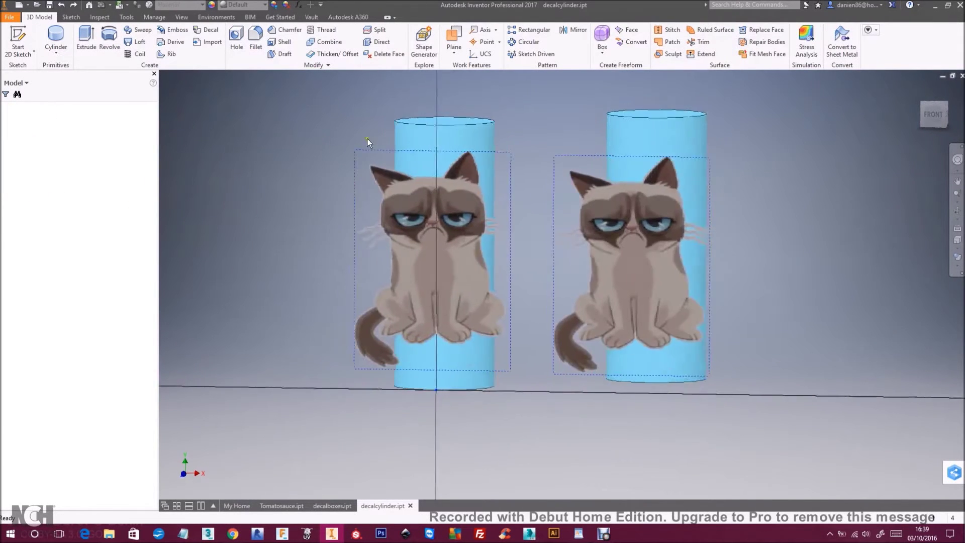
drag(491, 249, 433, 248)
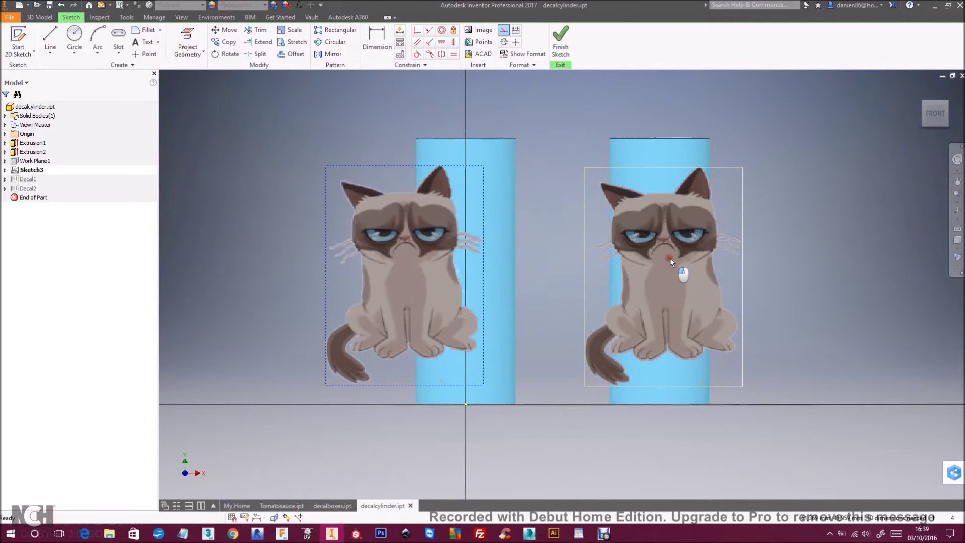
mouse_move(671, 258)
mouse_down()
mouse_move(734, 259)
mouse_move(664, 243)
mouse_up()
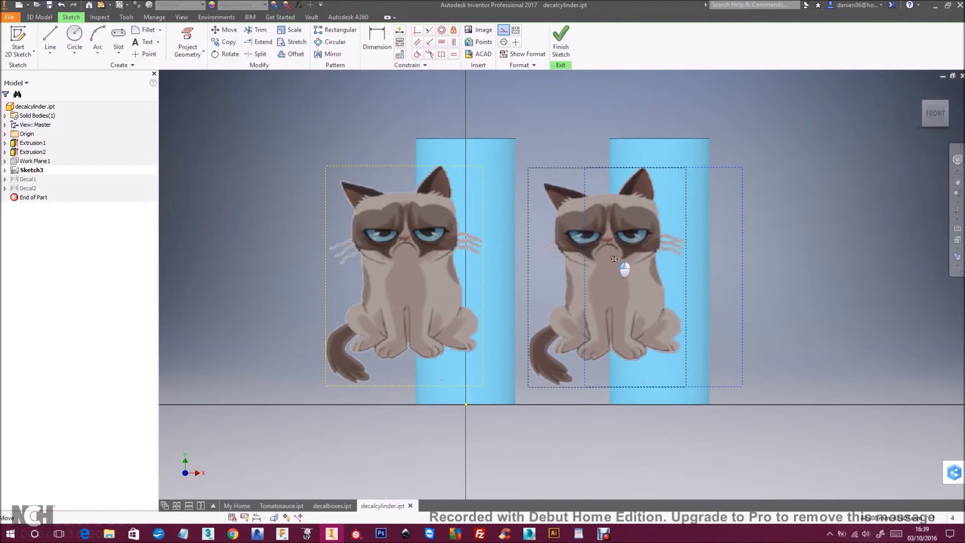
click(615, 259)
click(561, 44)
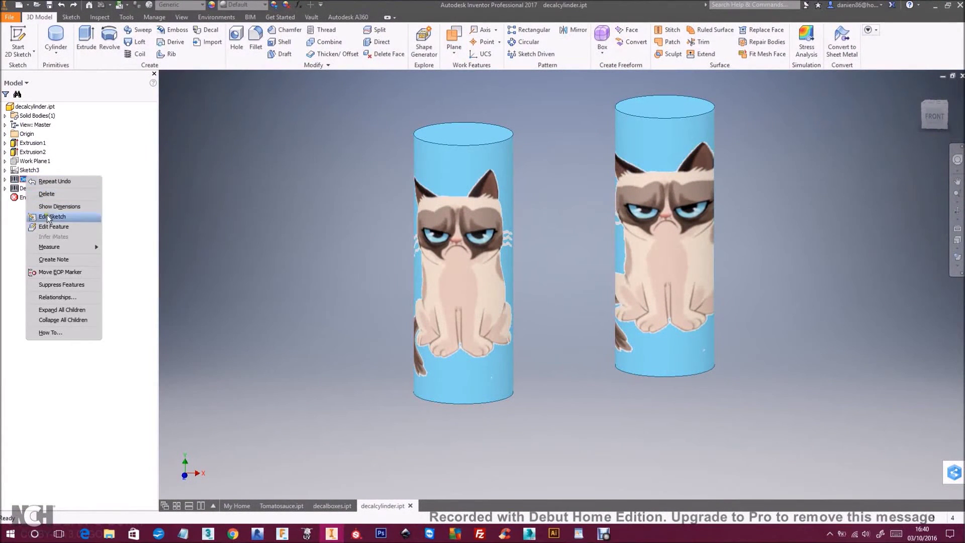
Check the Wrap to Face setting of Decal1 without changing it, and enable Wrap to Face for Decal2
click(54, 227)
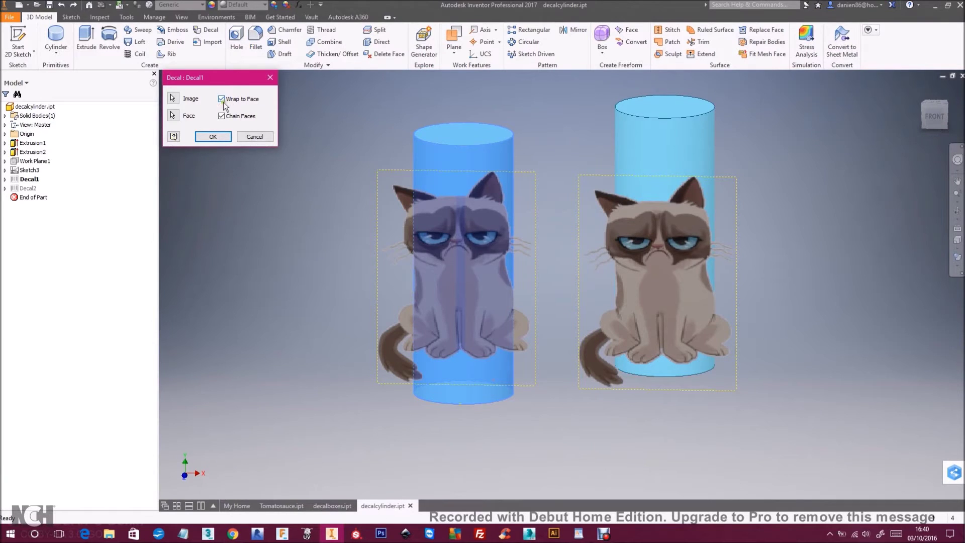
click(258, 137)
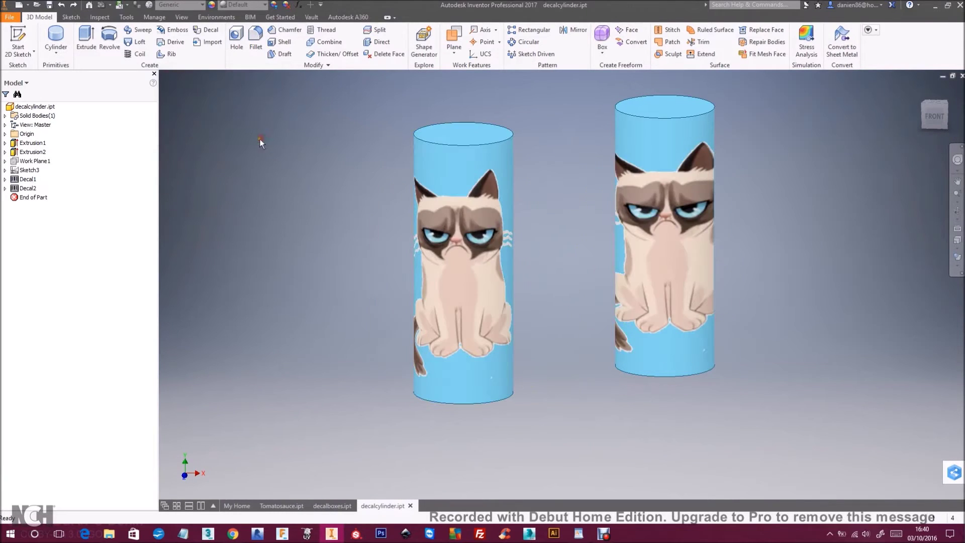
right_click(26, 188)
click(50, 238)
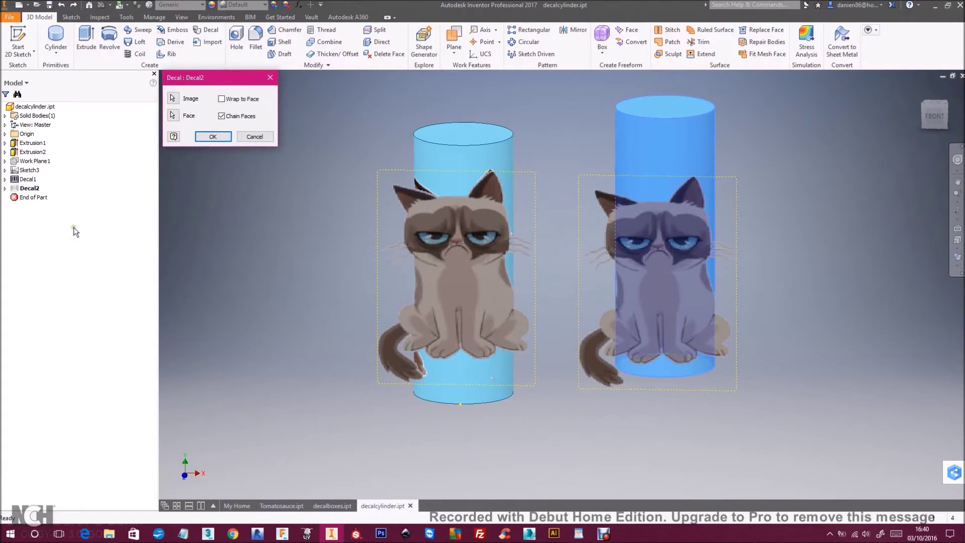
click(222, 99)
click(213, 137)
mouse_move(578, 249)
shift+middle_down()
mouse_move(823, 258)
mouse_move(752, 249)
shift+middle_up()
Edit Sketch3, shift both cat images to the right of their cylinders' centres, and finish the sketch
double_click(35, 171)
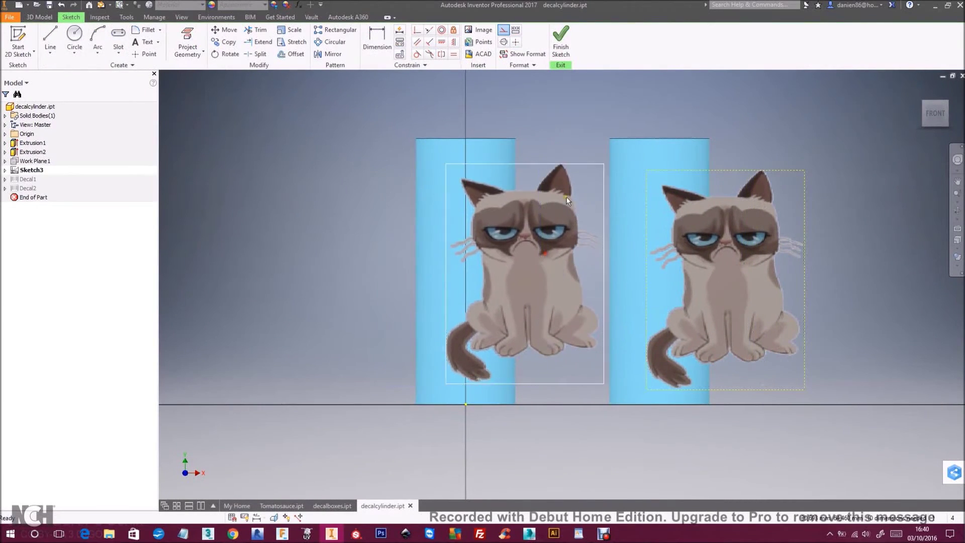
click(561, 38)
mouse_move(786, 254)
shift+middle_down()
mouse_move(716, 235)
mouse_move(788, 258)
mouse_move(754, 241)
shift+middle_up()
Review Decal1's Wrap to Face and Chain Faces settings with the cylinders seen from the side
double_click(27, 179)
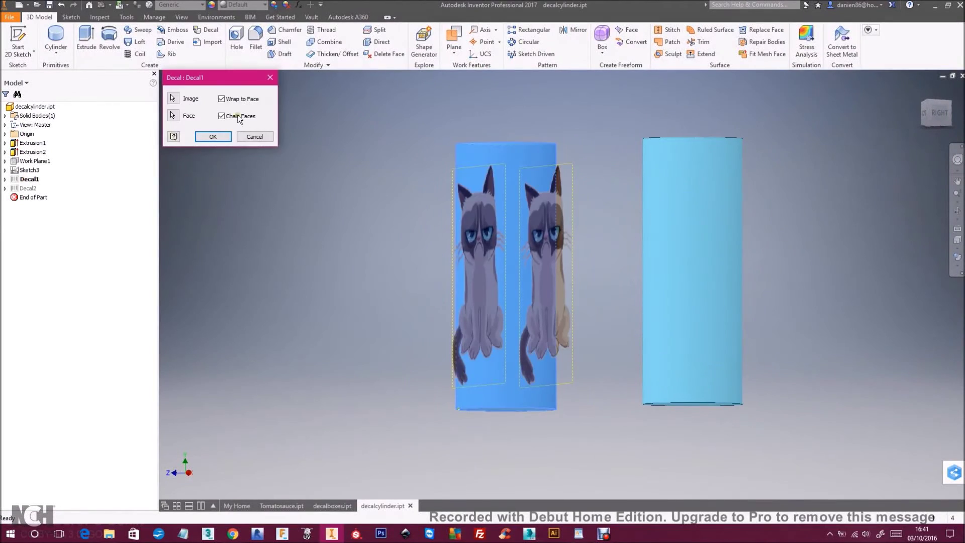
click(213, 136)
shift+middle_drag(542, 165, 713, 218)
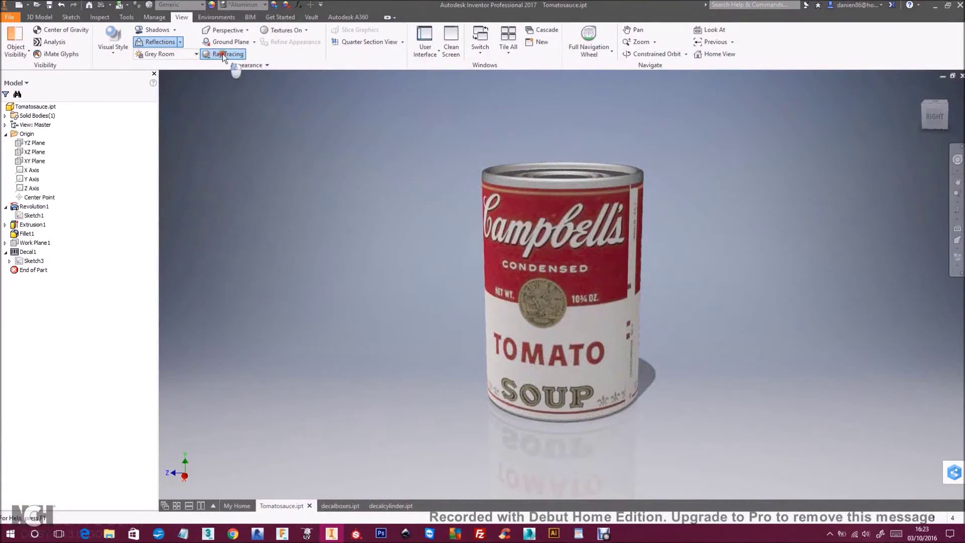
Turn off ray tracing on the soup can, inspect its label from another angle, and turn ray tracing back on
click(223, 54)
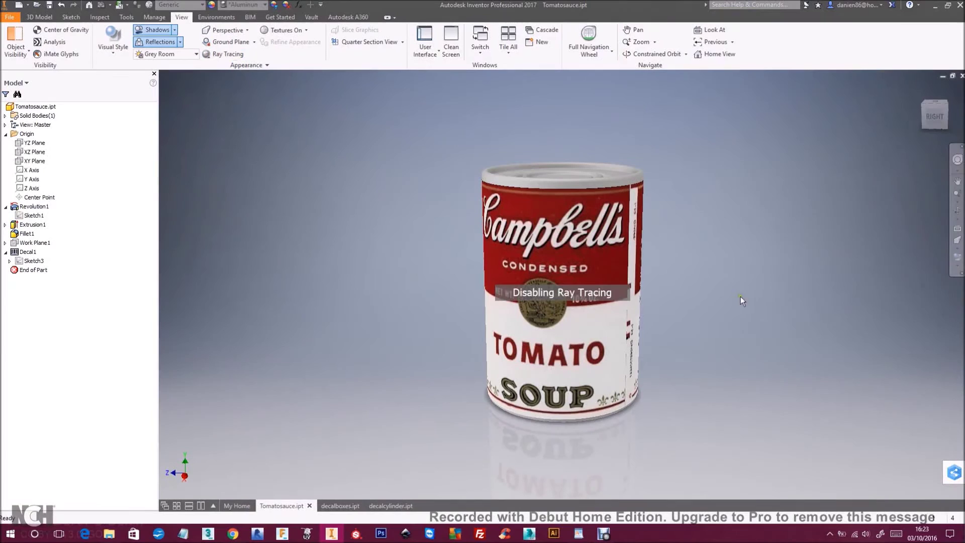
click(958, 194)
drag(801, 225, 795, 233)
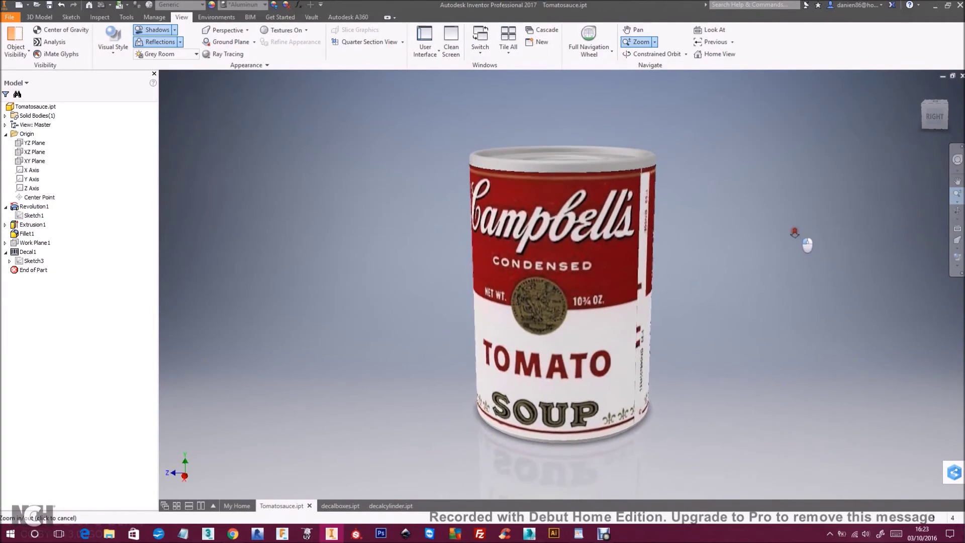
shift+middle_drag(749, 292, 776, 319)
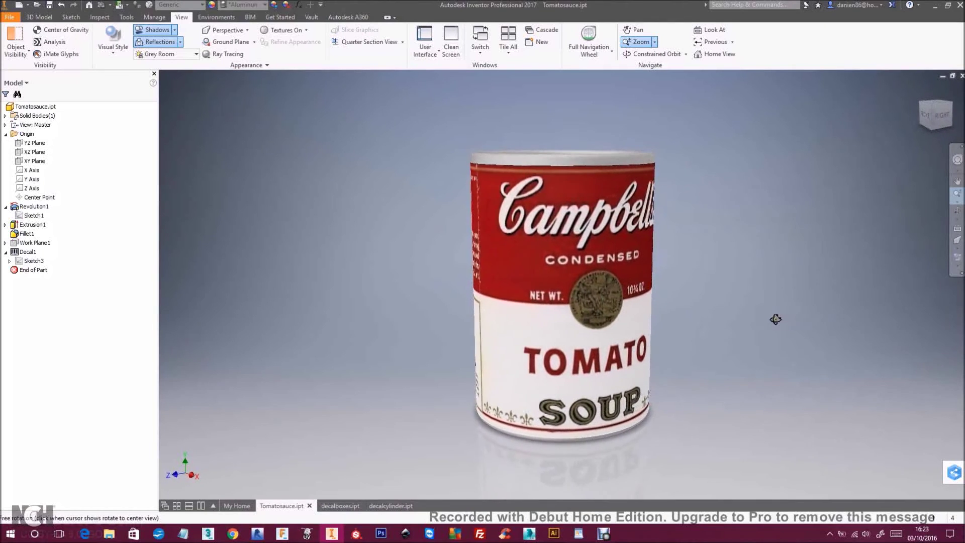
click(224, 54)
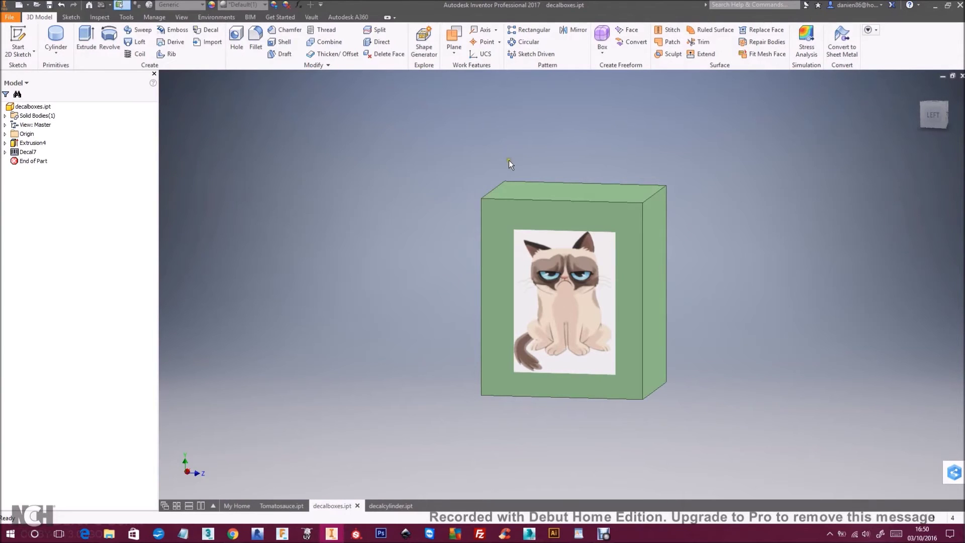
Create a work plane offset about -42.75 mm from the box face carrying the cat decal
mouse_move(511, 162)
shift+middle_down()
mouse_move(484, 149)
mouse_move(314, 168)
mouse_move(501, 151)
shift+middle_up()
click(455, 40)
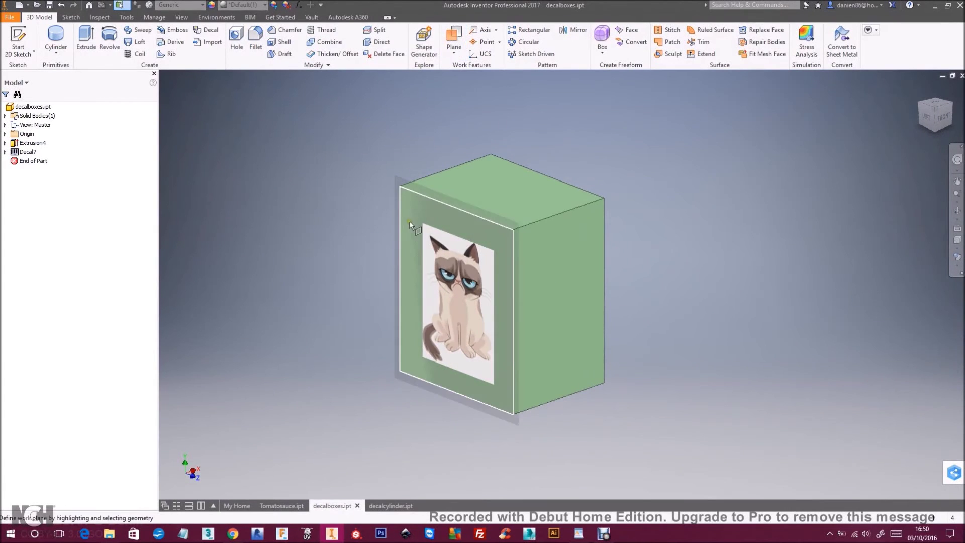
drag(417, 220, 598, 177)
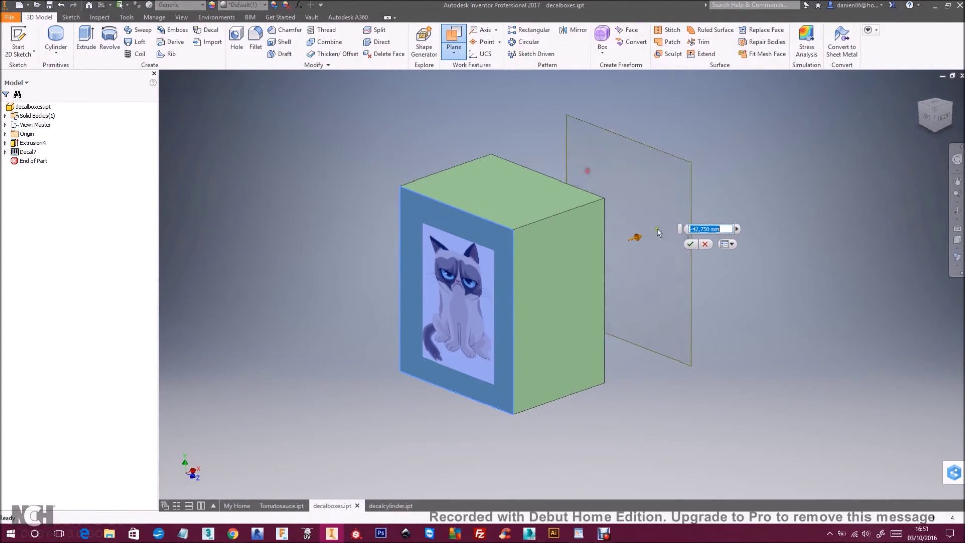
click(694, 244)
Sketch on the new work plane, insert the cat image, scale and centre it over the box, and finish the sketch
shift+middle_drag(729, 245, 591, 176)
click(588, 170)
click(613, 164)
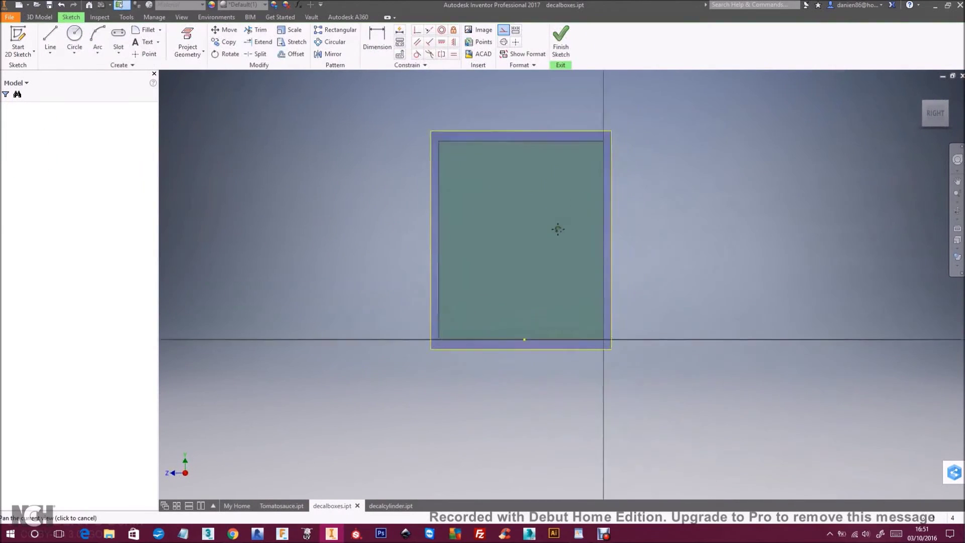
click(478, 31)
double_click(548, 242)
click(633, 123)
key(Escape)
drag(630, 125, 474, 323)
mouse_move(415, 394)
mouse_down()
mouse_move(514, 251)
mouse_move(500, 269)
mouse_up()
click(563, 37)
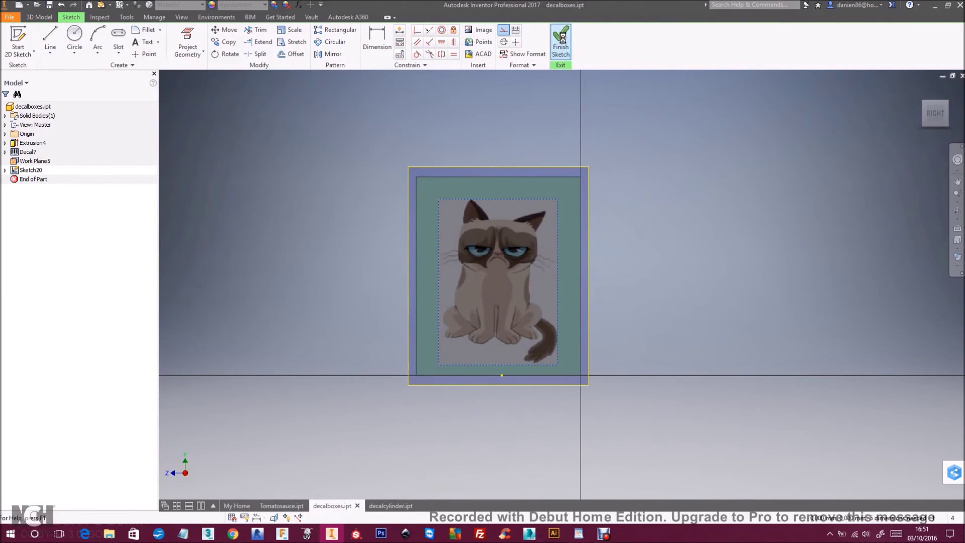
click(562, 40)
Try to apply the mirrored cat image from the work plane to the box as a decal
mouse_move(555, 110)
shift+middle_down()
mouse_move(569, 147)
mouse_move(608, 194)
shift+middle_up()
click(207, 29)
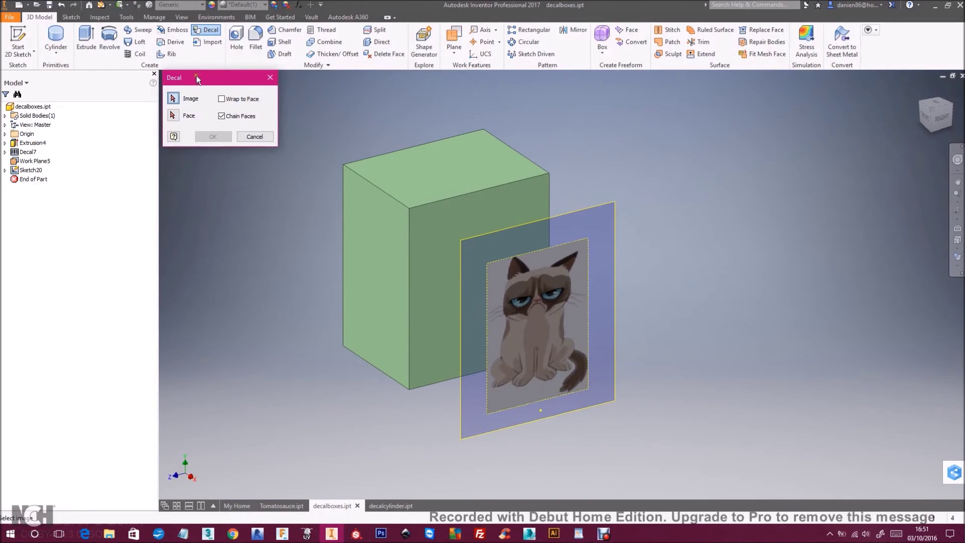
click(514, 350)
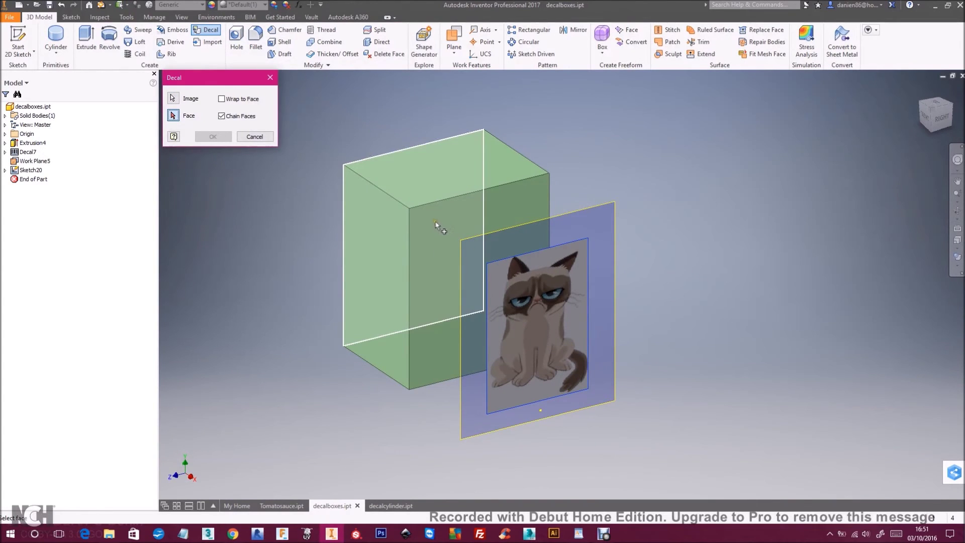
click(400, 216)
shift+middle_drag(400, 217, 450, 206)
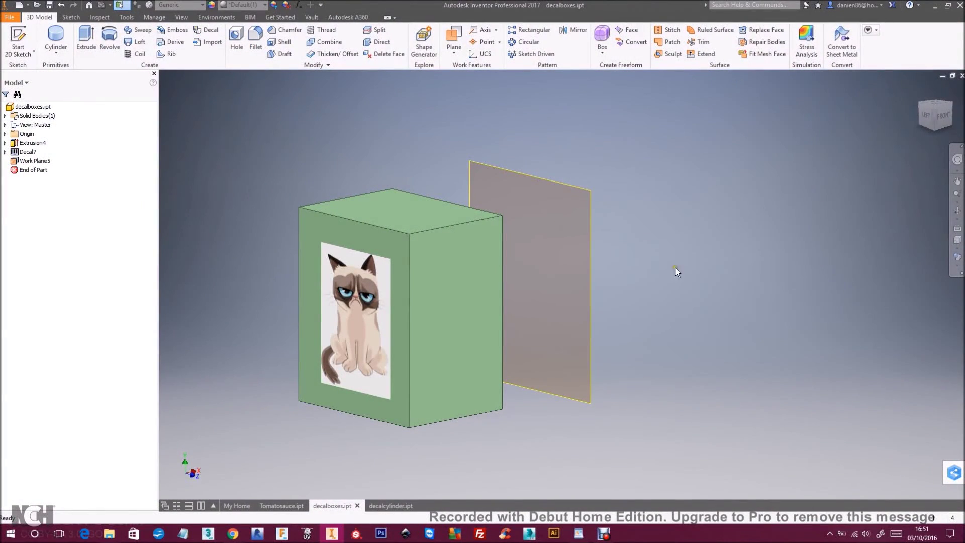
Flip the normal of Work Plane5 beside the box
shift+middle_drag(672, 258, 655, 237)
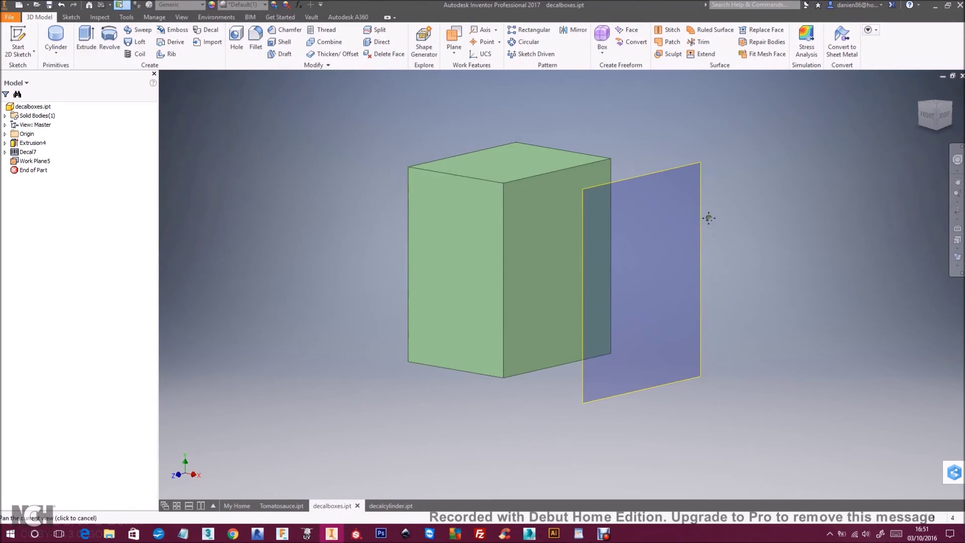
middle_drag(709, 219, 579, 235)
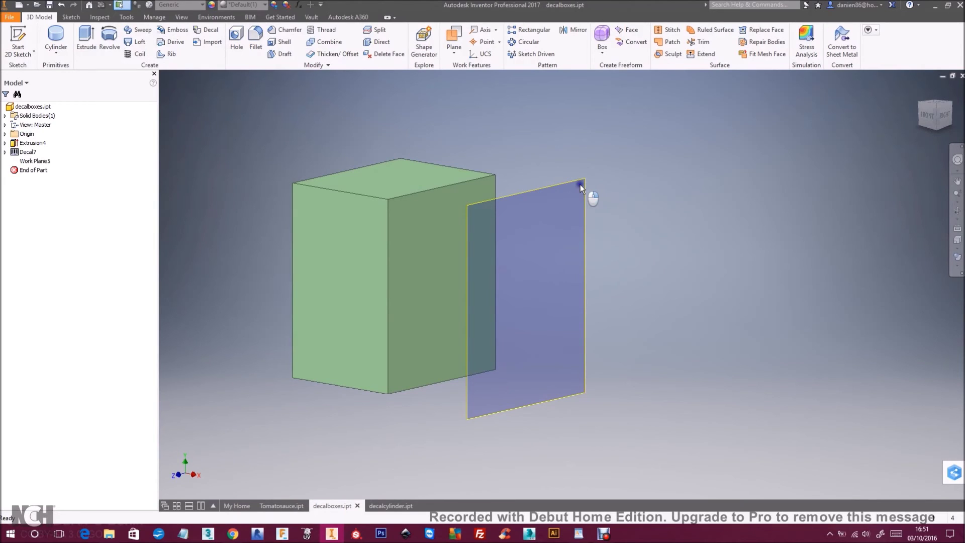
right_click(581, 185)
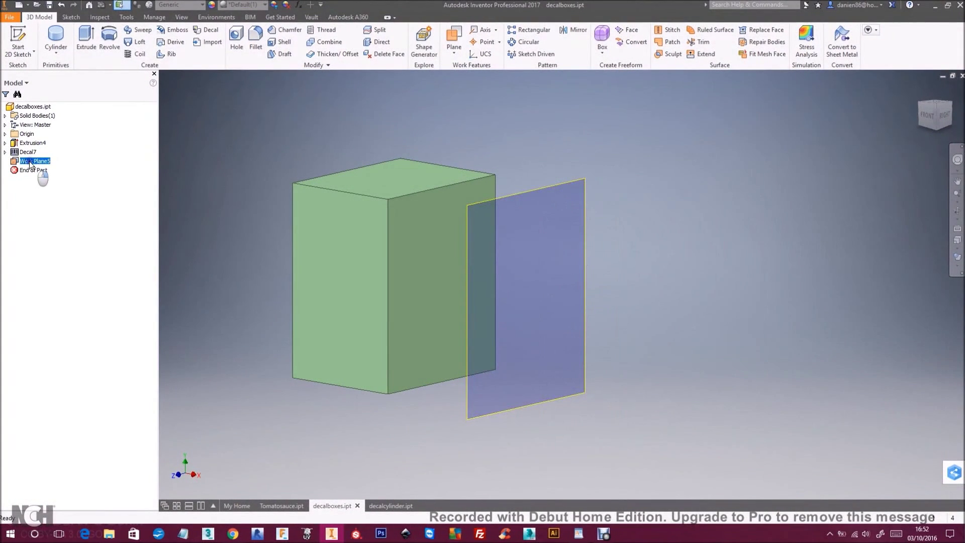
right_click(32, 162)
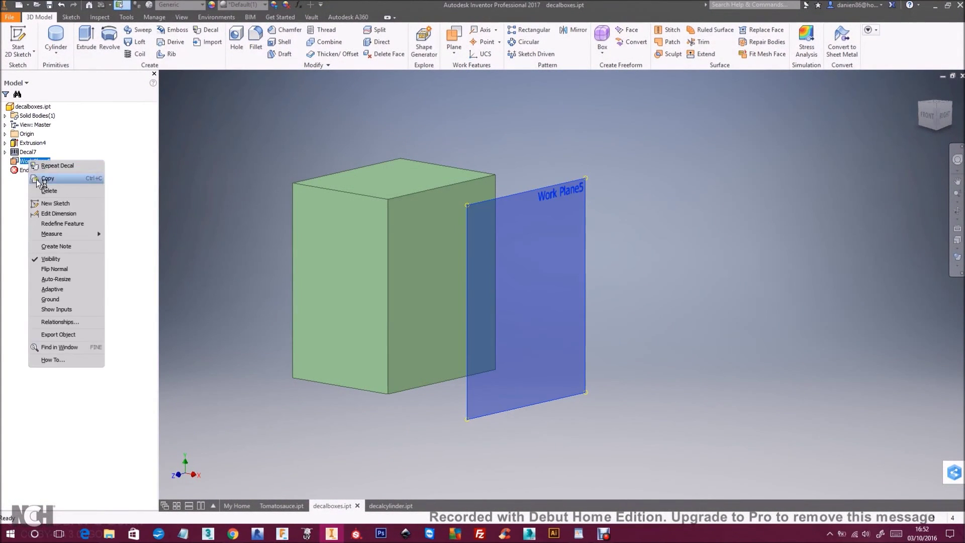
click(54, 270)
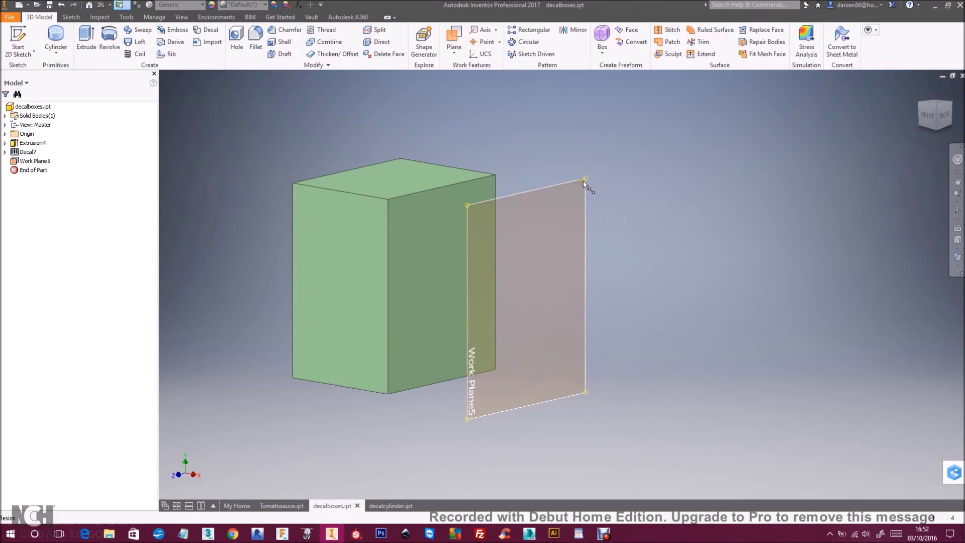
Sketch on the flipped work plane, insert the cat image, scale and position it over the box, and finish the sketch
click(586, 186)
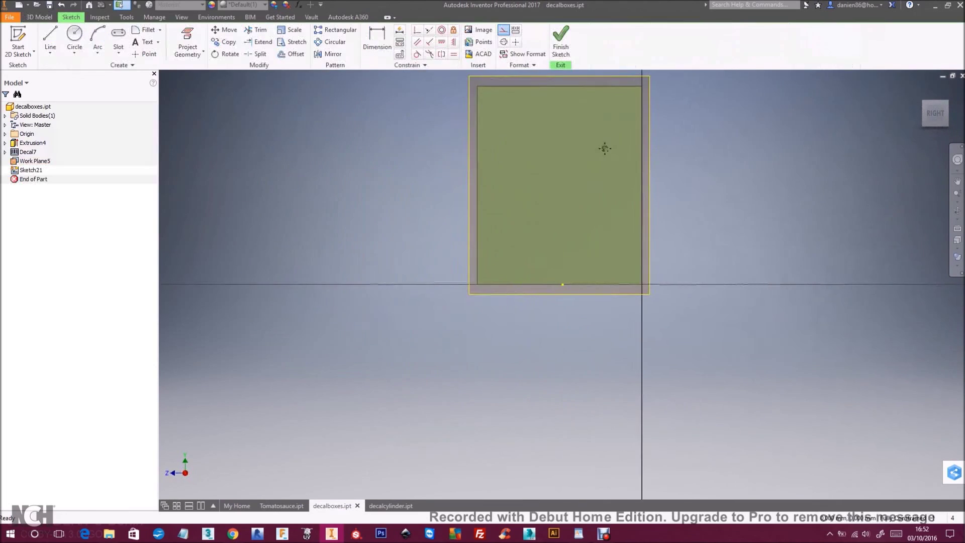
click(483, 29)
double_click(553, 219)
click(463, 116)
drag(613, 214, 559, 189)
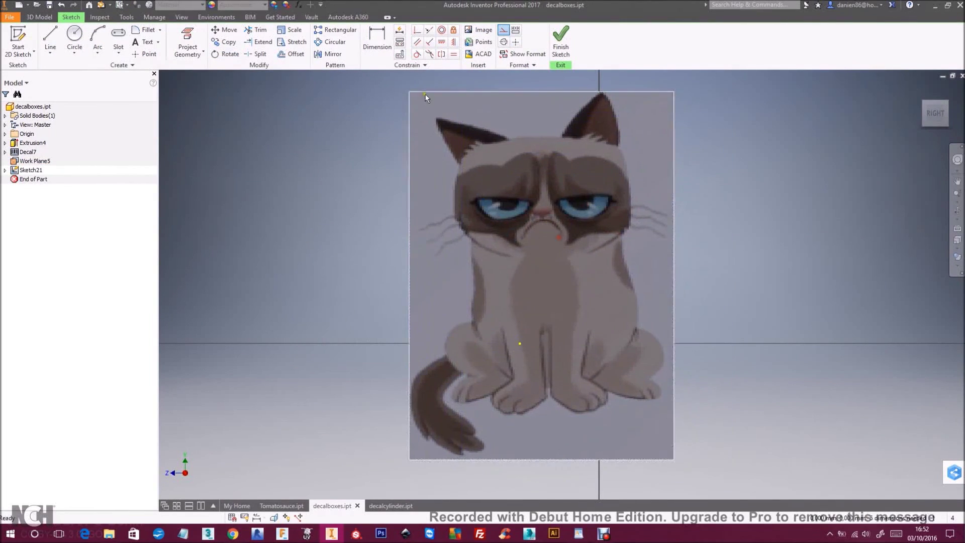
mouse_move(409, 92)
mouse_down()
mouse_move(453, 217)
mouse_move(406, 282)
mouse_up()
mouse_move(456, 350)
mouse_down()
mouse_move(523, 221)
mouse_move(496, 229)
mouse_up()
click(567, 46)
Apply the new cat image as a decal on the box face nearest the work plane
click(207, 30)
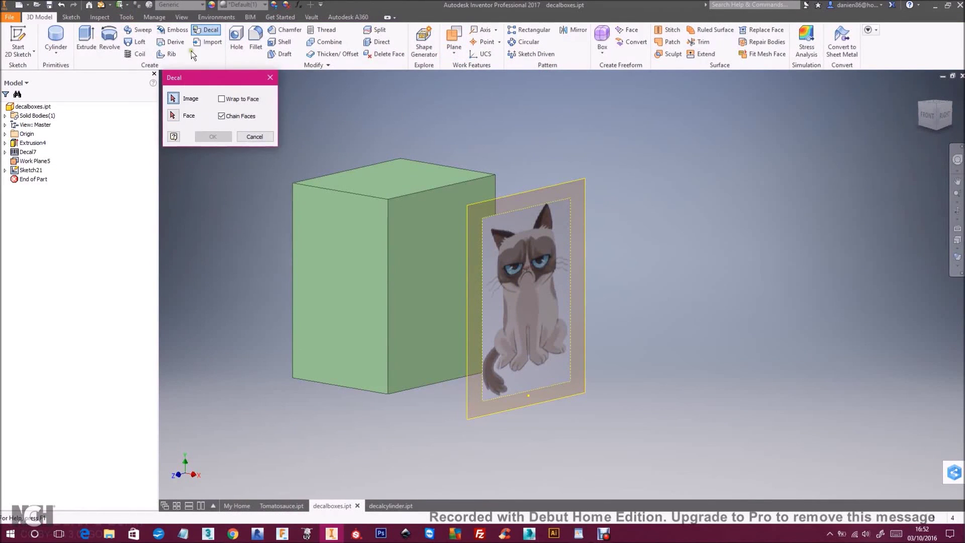
click(508, 254)
shift+middle_drag(306, 249, 397, 207)
click(397, 207)
click(213, 136)
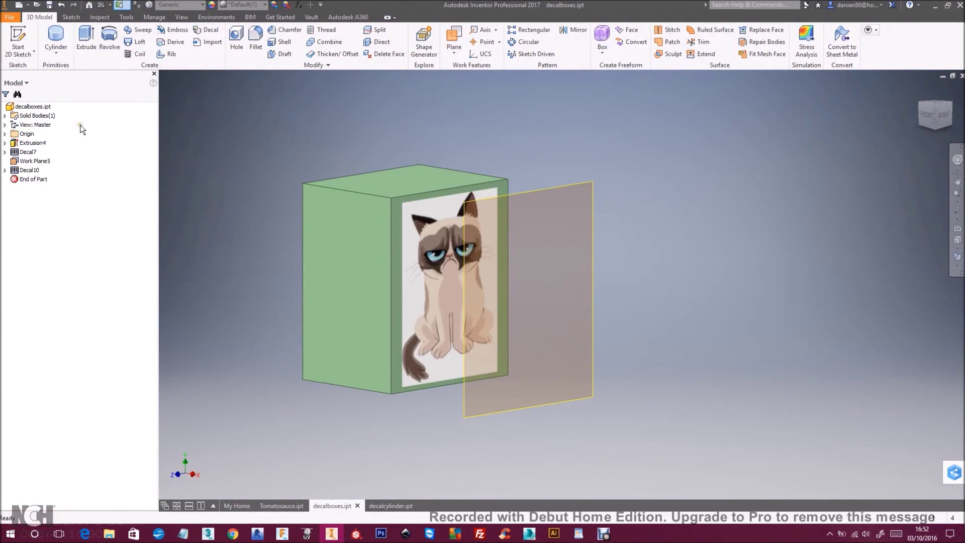
Flip Work Plane5's normal and flip it back to compare the effect on the new decal
right_click(44, 161)
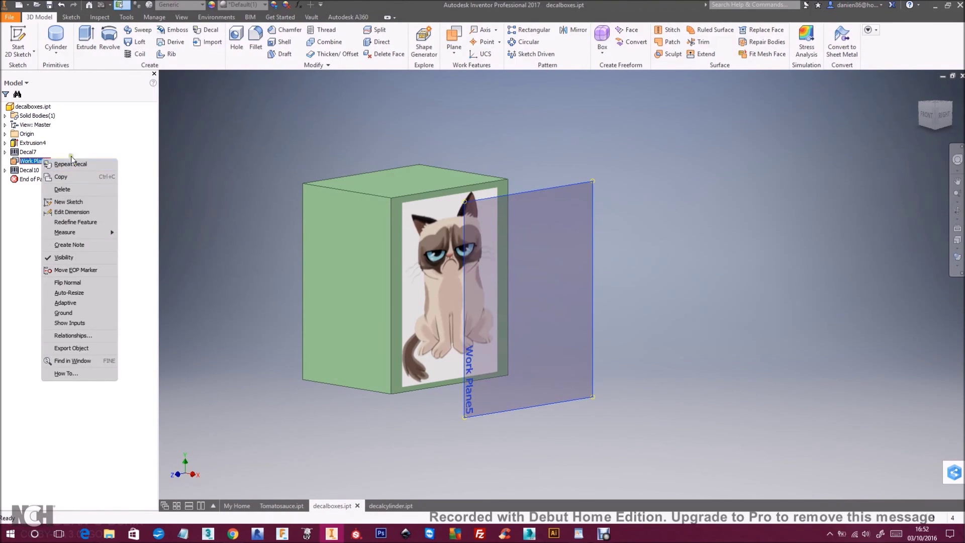
click(80, 283)
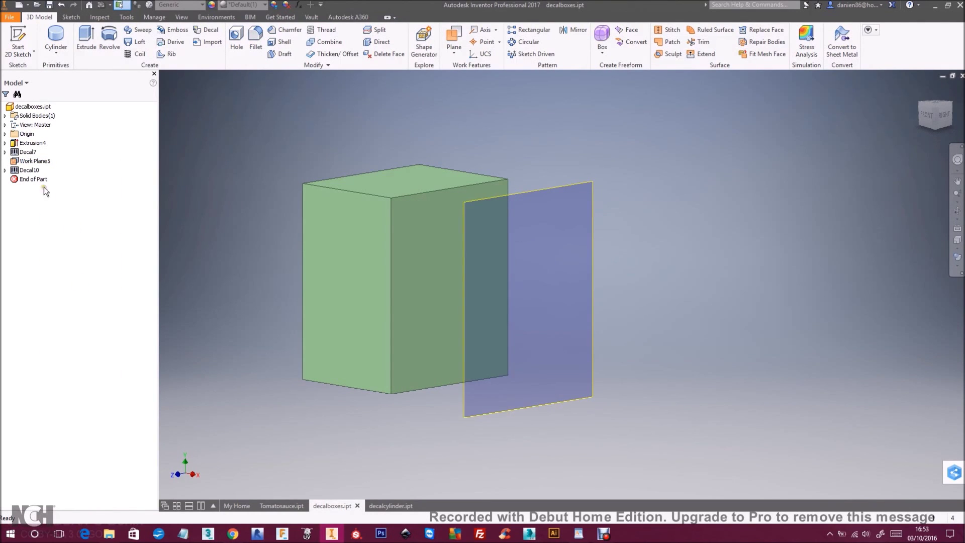
right_click(41, 161)
click(70, 283)
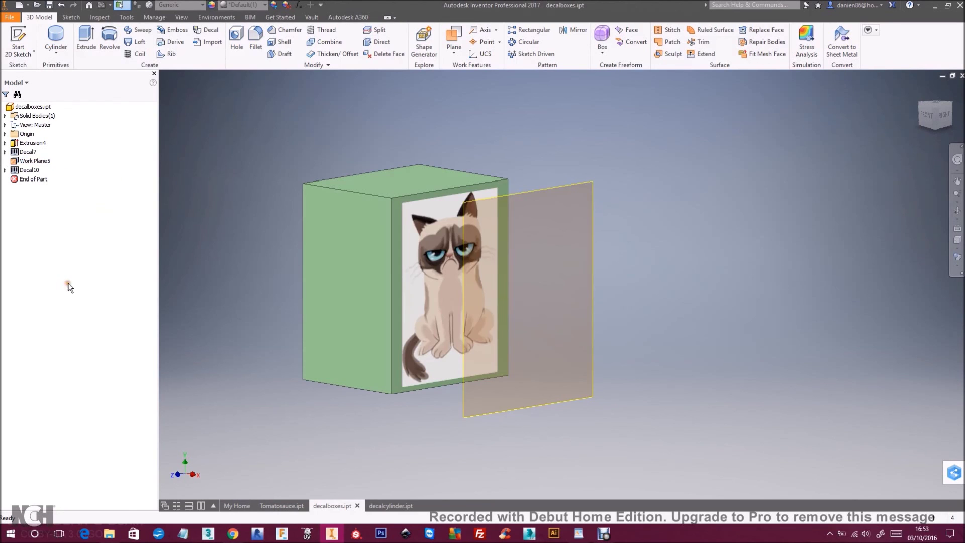
Hide Work Plane5 beside the box
right_click(39, 161)
click(66, 249)
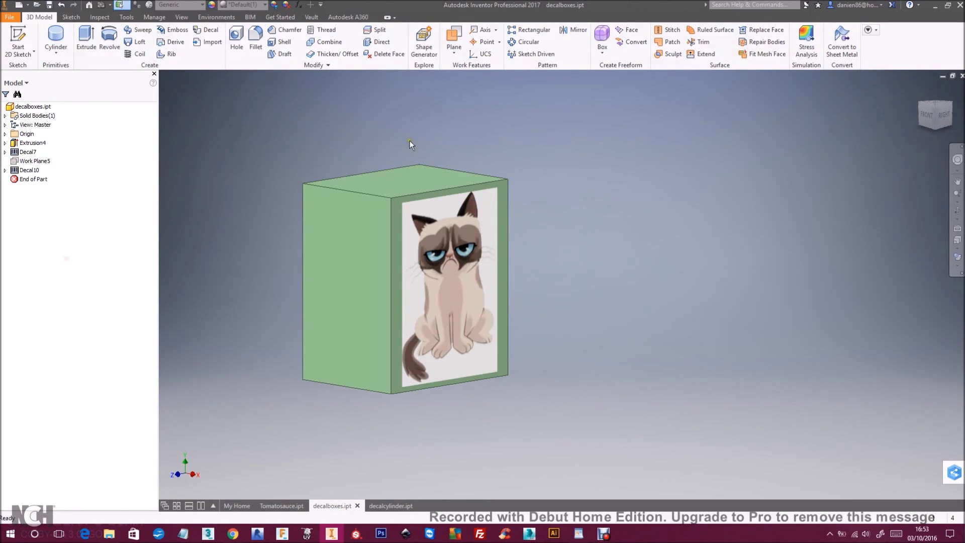